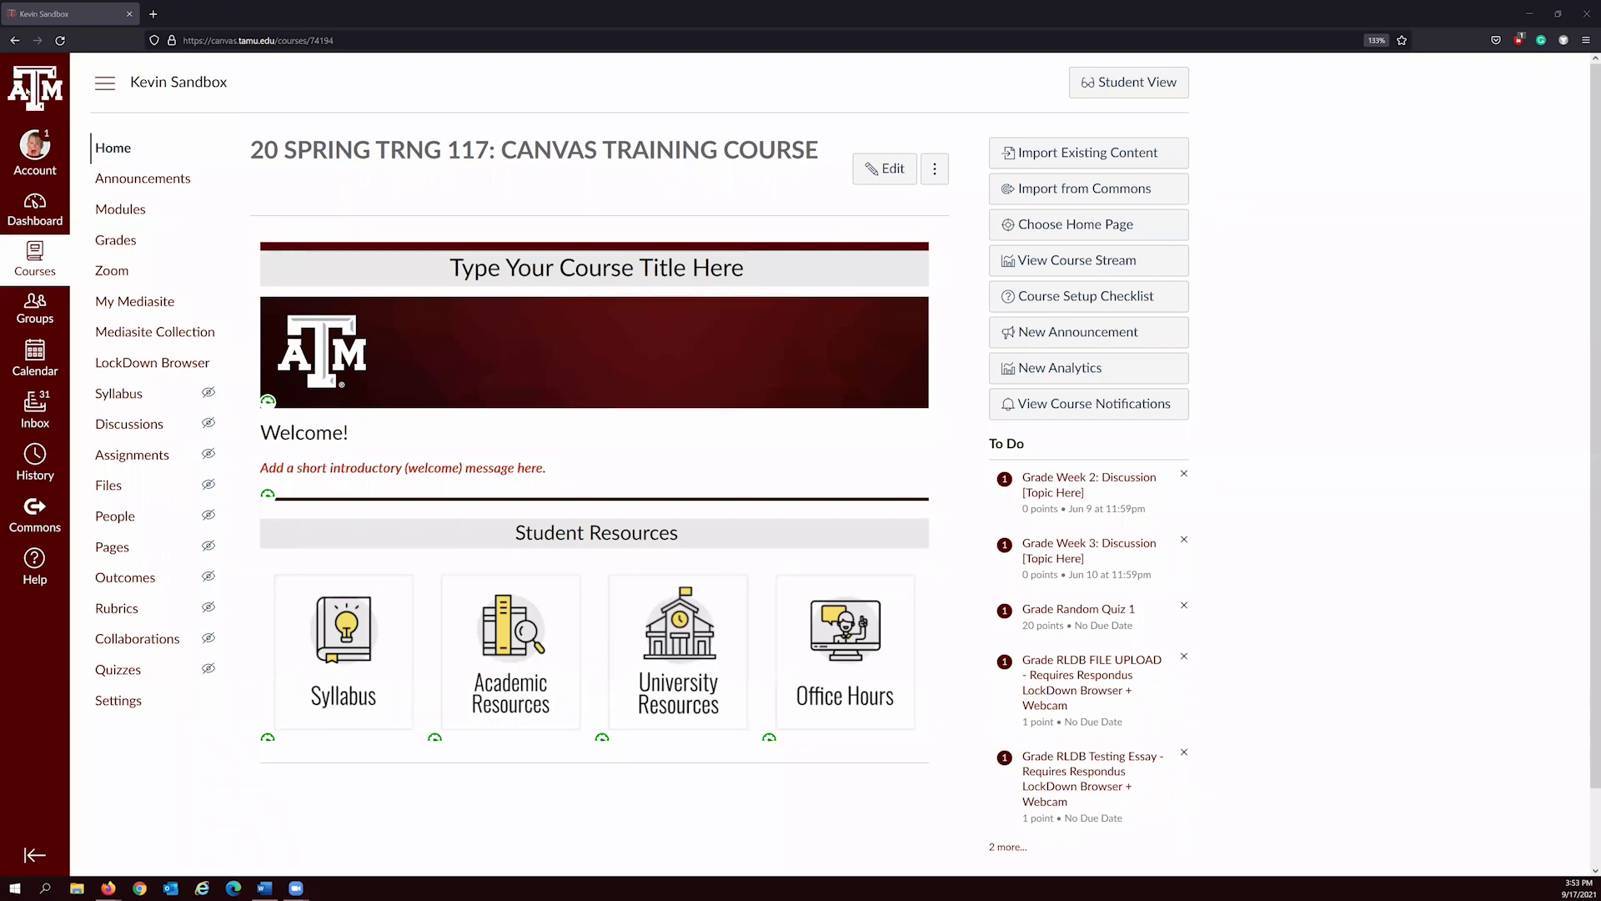
Open the New Quizzes Testing quiz from the course's quiz list in its build view
left_click(118, 671)
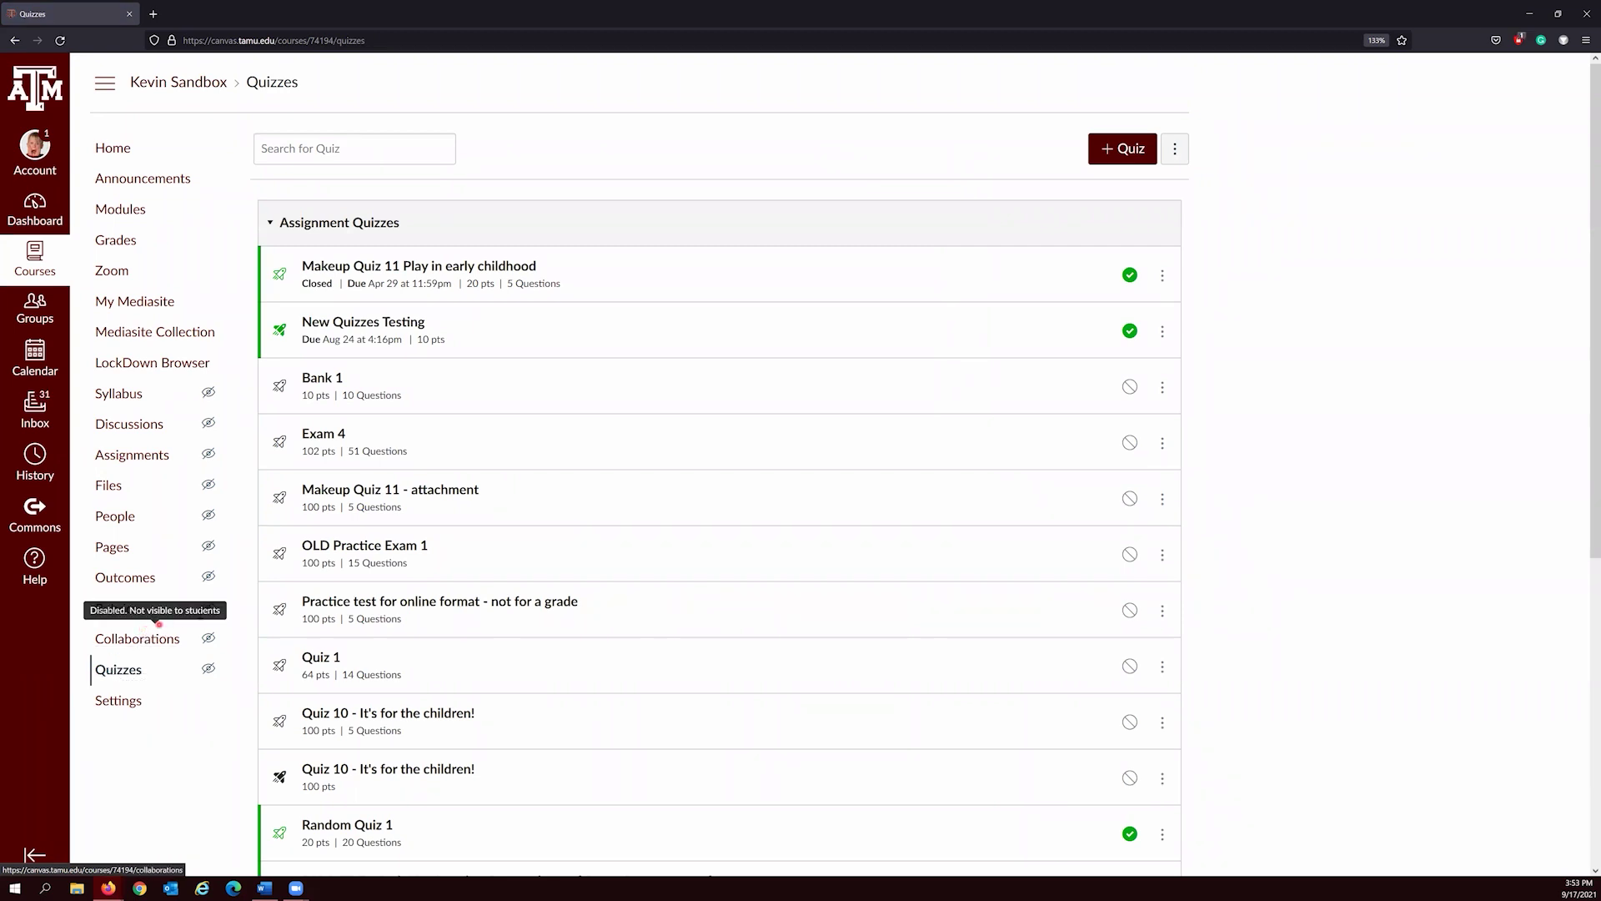
left_click(371, 324)
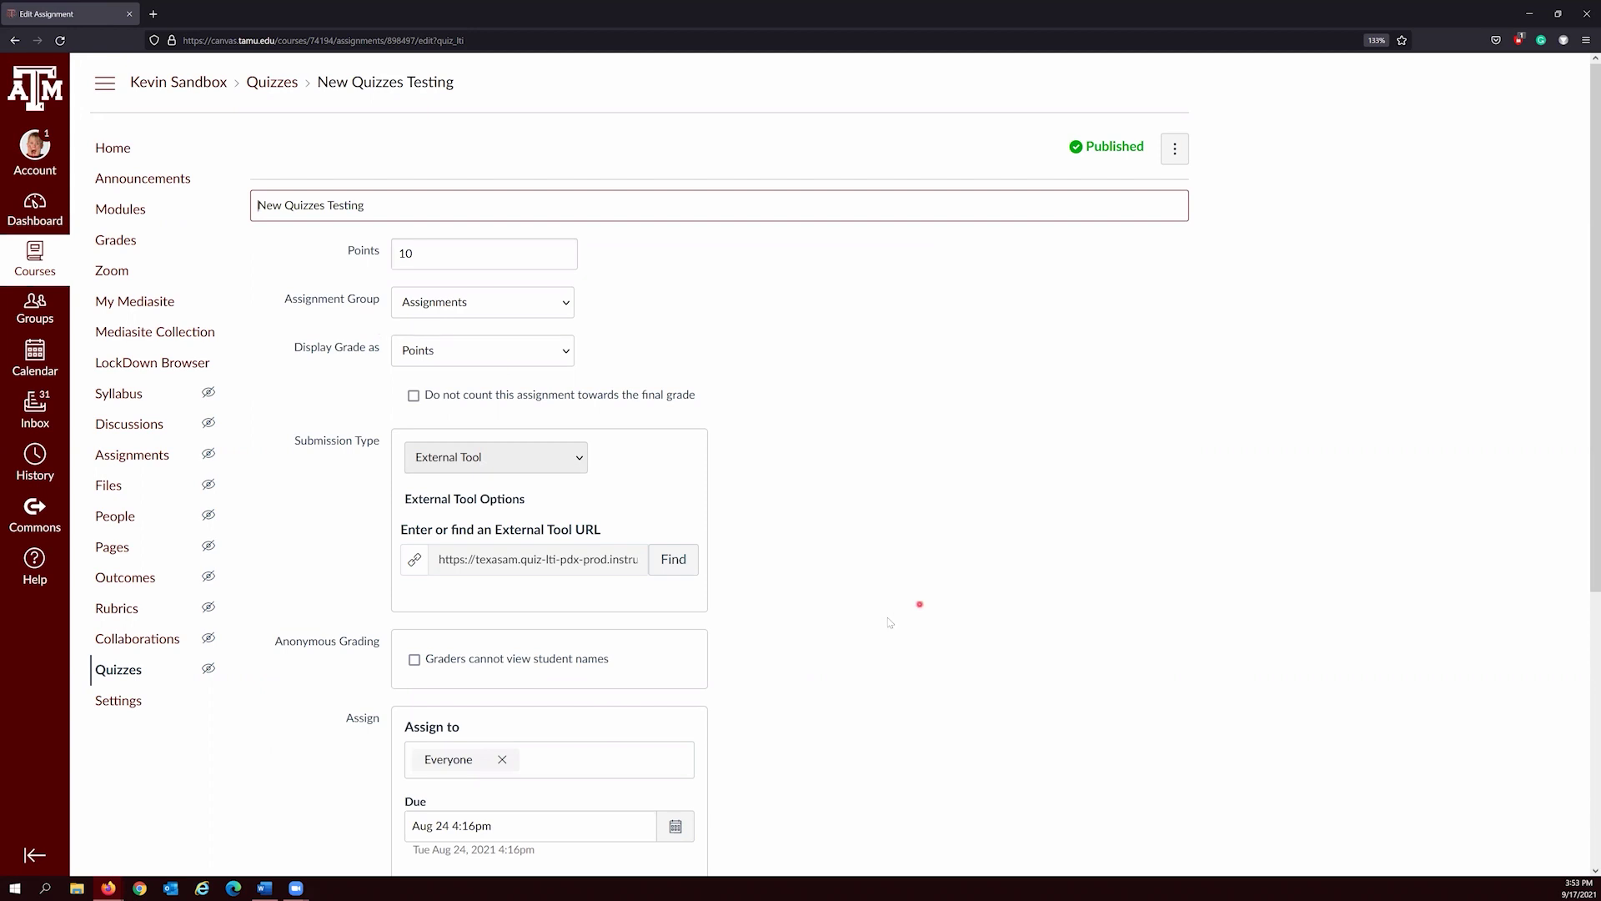
scroll(918, 609, "down", 5)
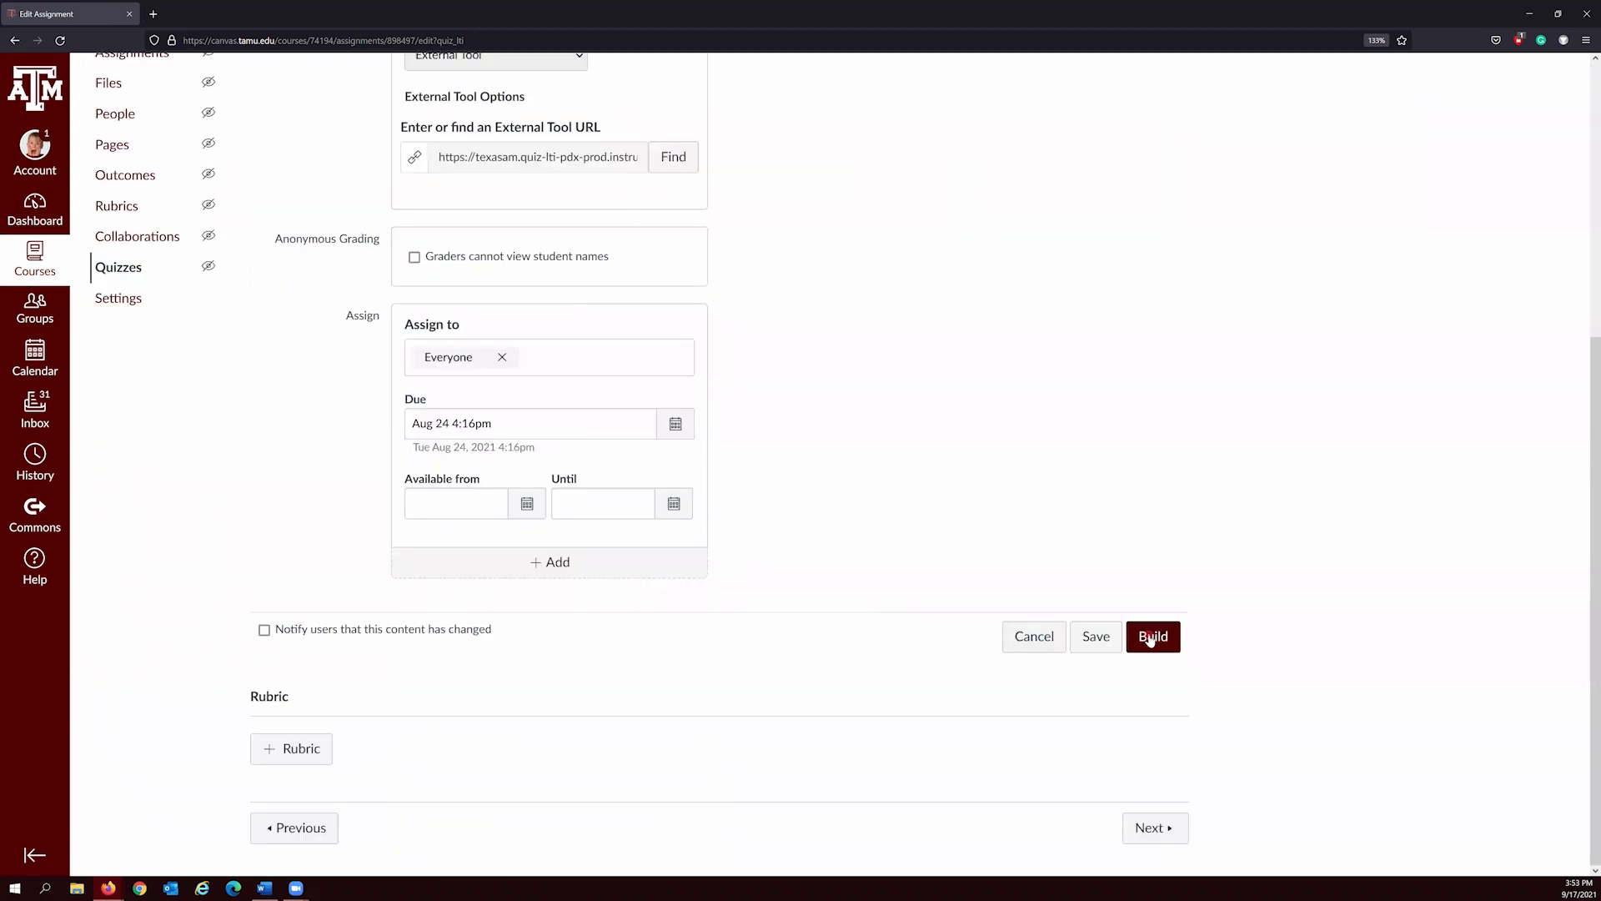
left_click(1151, 637)
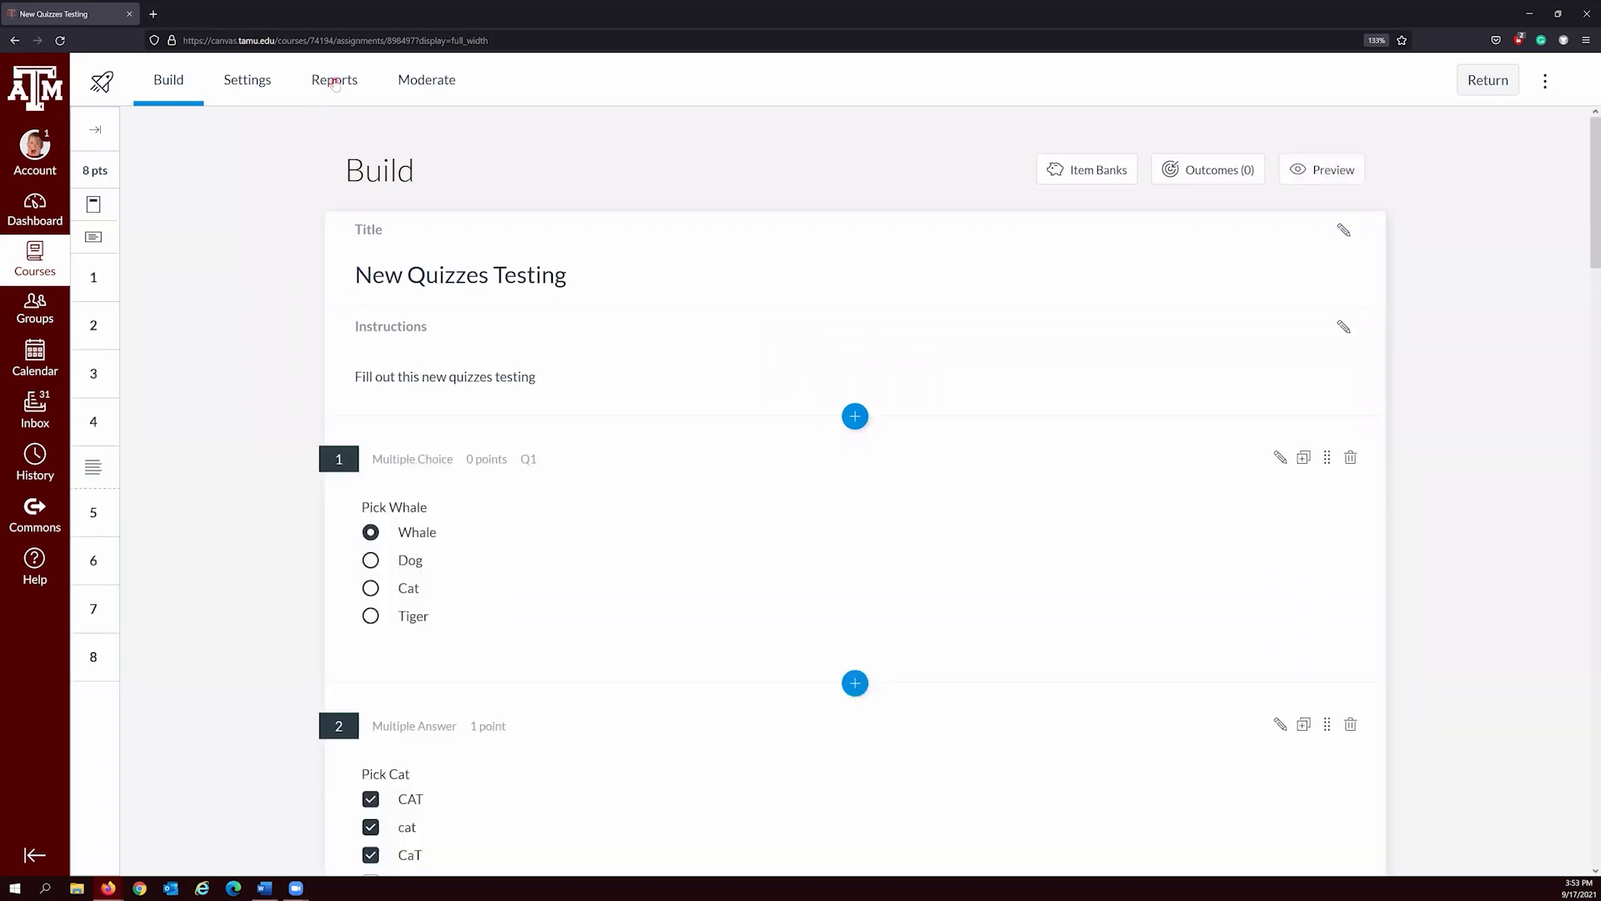
Open the quiz's Quiz and Item Analysis report and review the score statistics and the item analysis
left_click(334, 82)
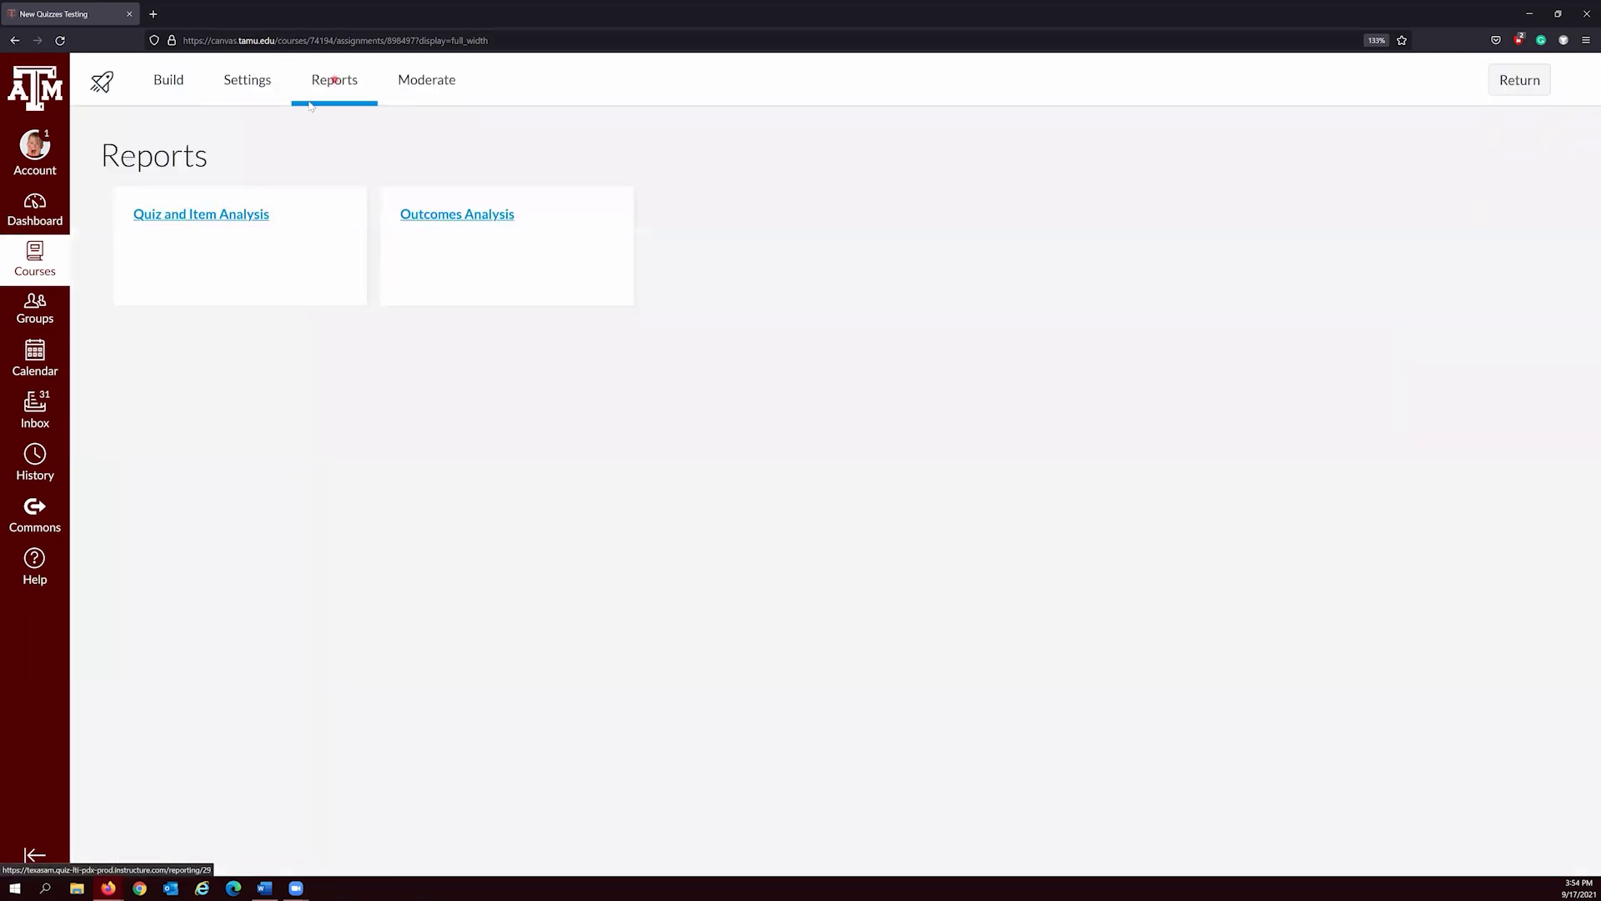
left_click(202, 215)
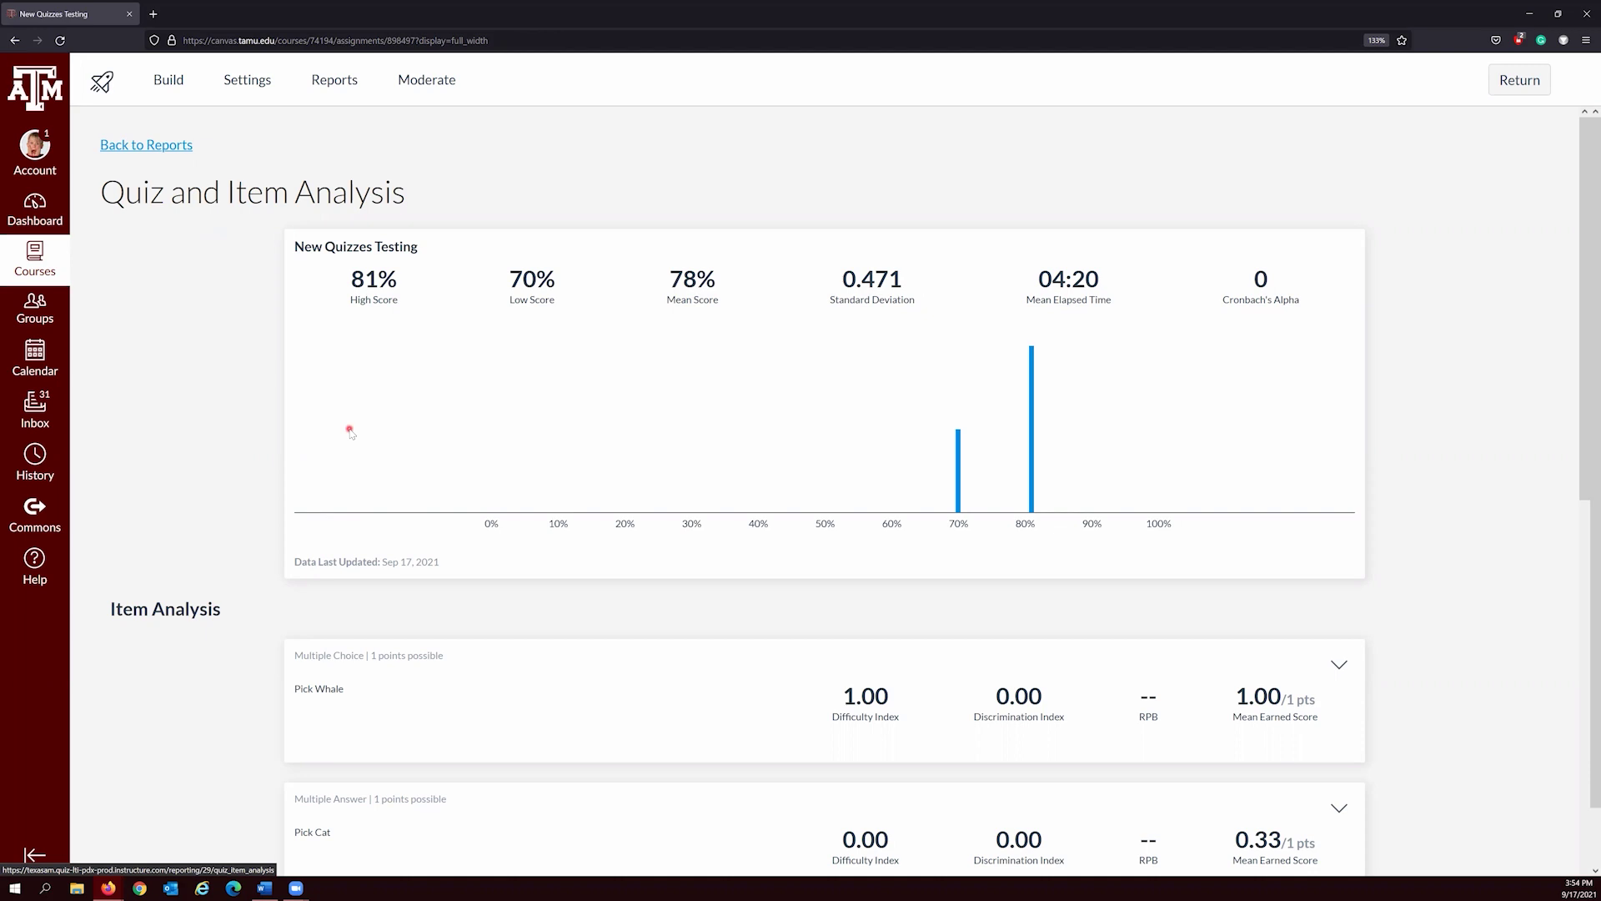
scroll(397, 450, "down", 2)
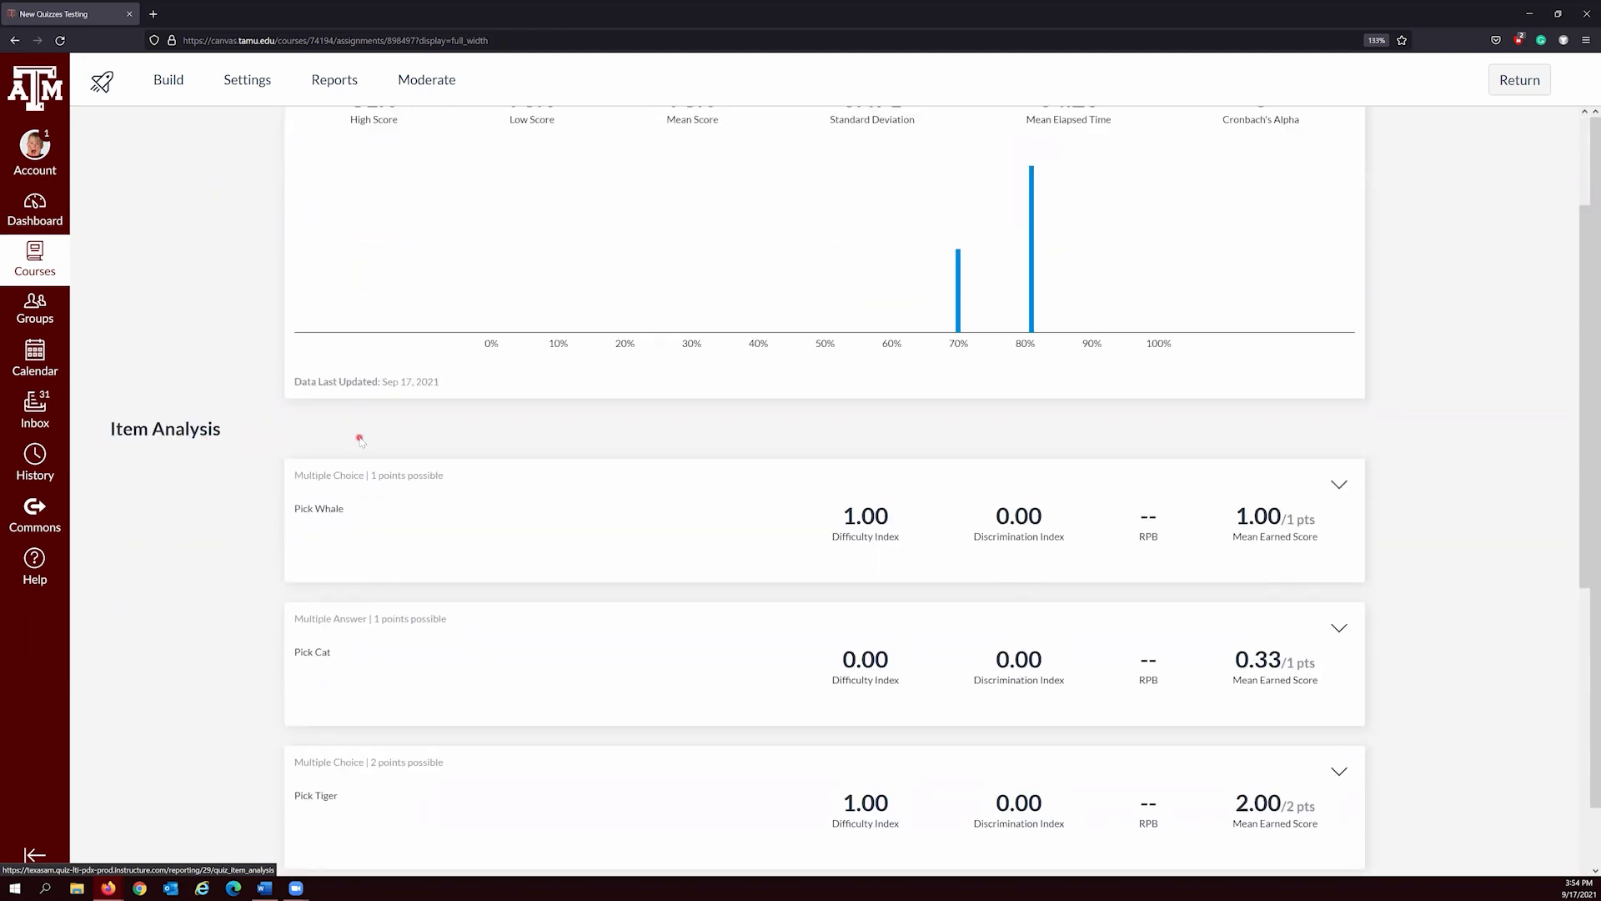
scroll(359, 439, "up", 2)
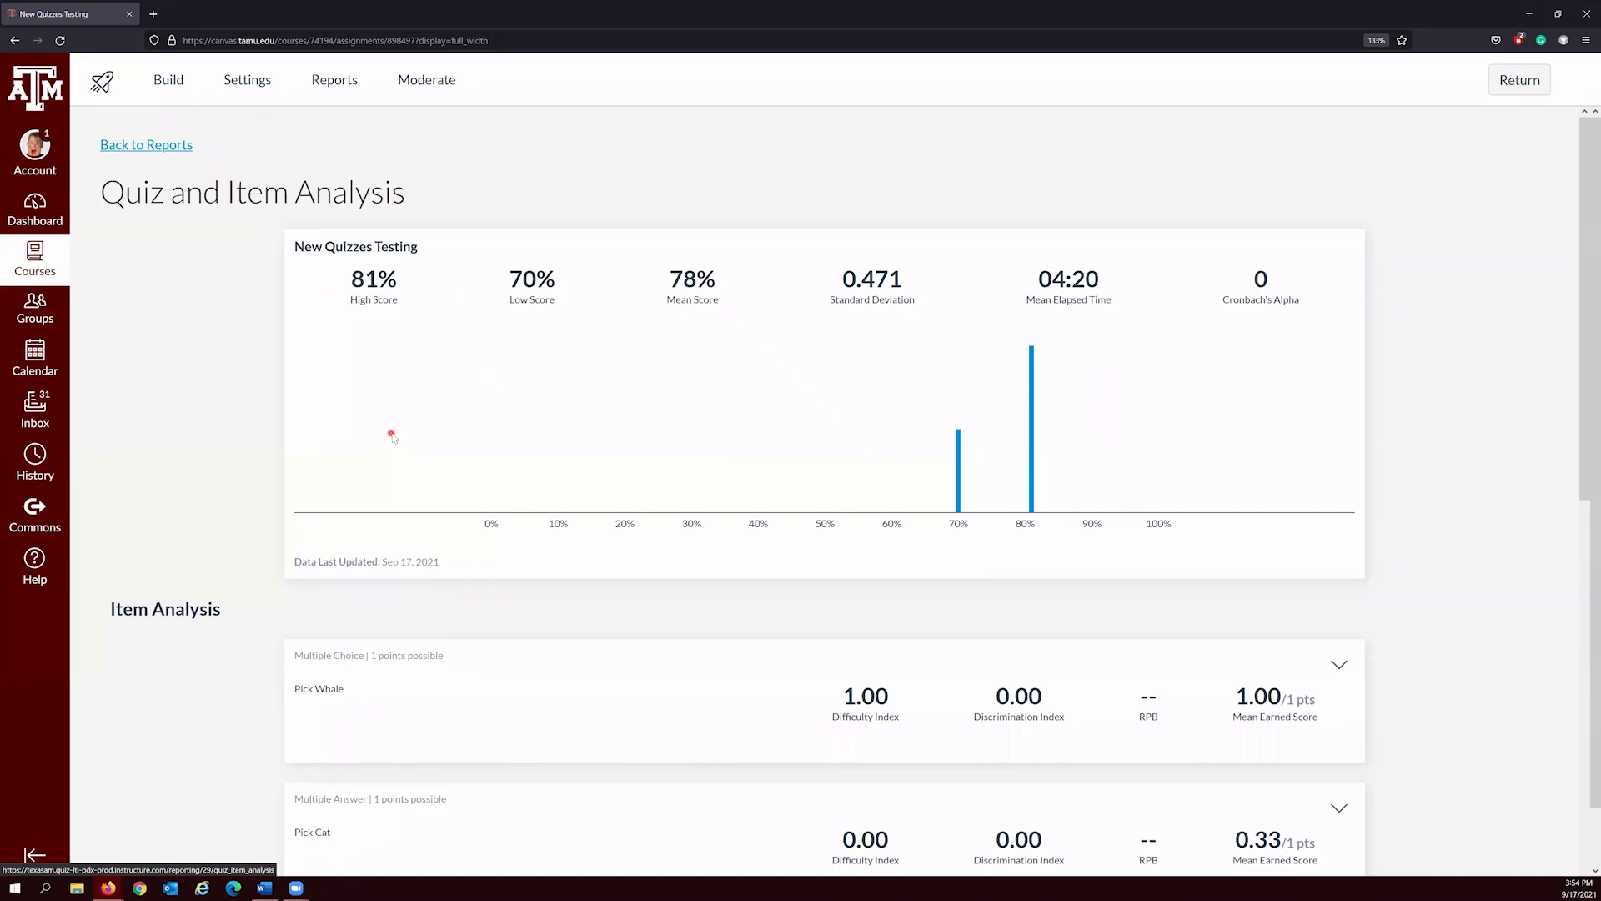
scroll(396, 435, "down", 2)
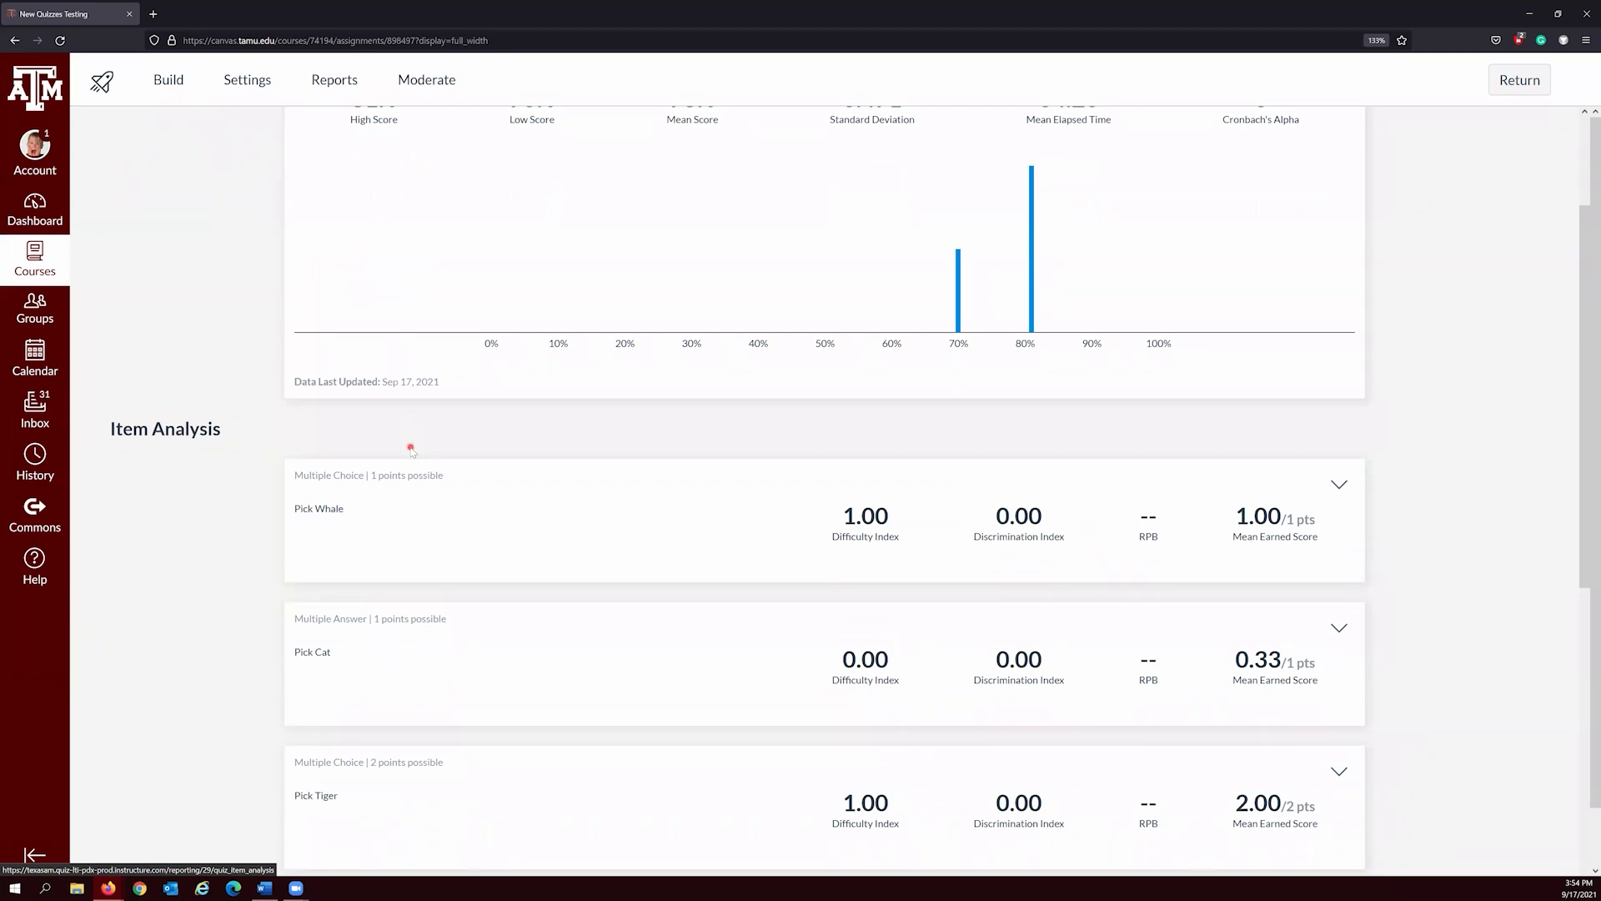
scroll(411, 449, "down", 1)
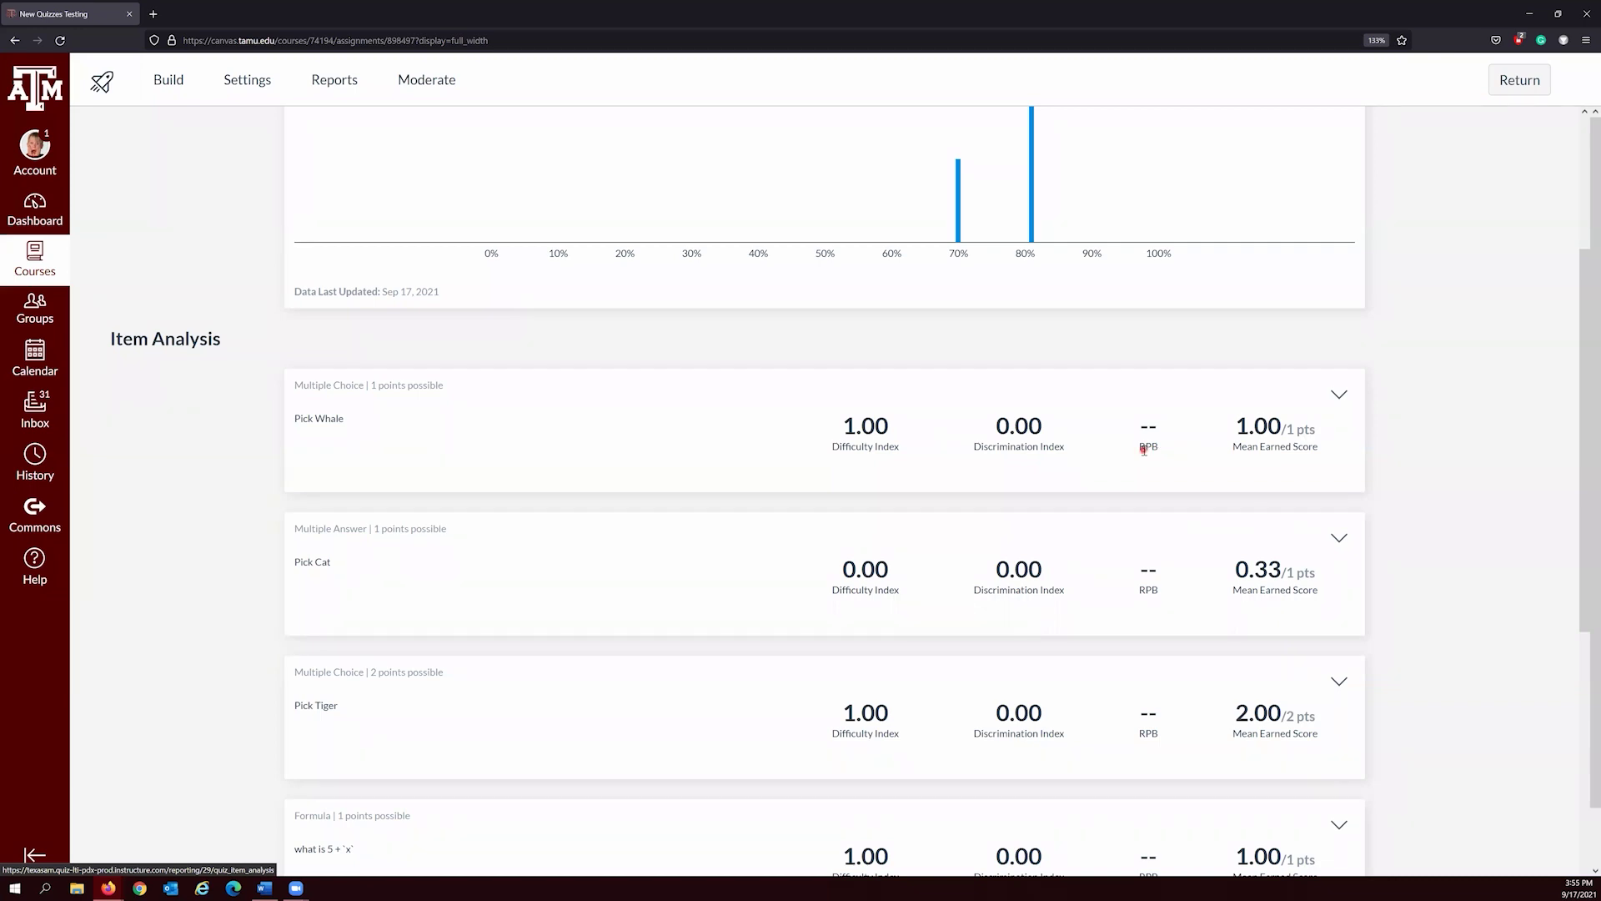
Expand the Pick Whale item to examine its answer frequency summary and performance by quintile
left_click(1074, 447)
left_click(1339, 396)
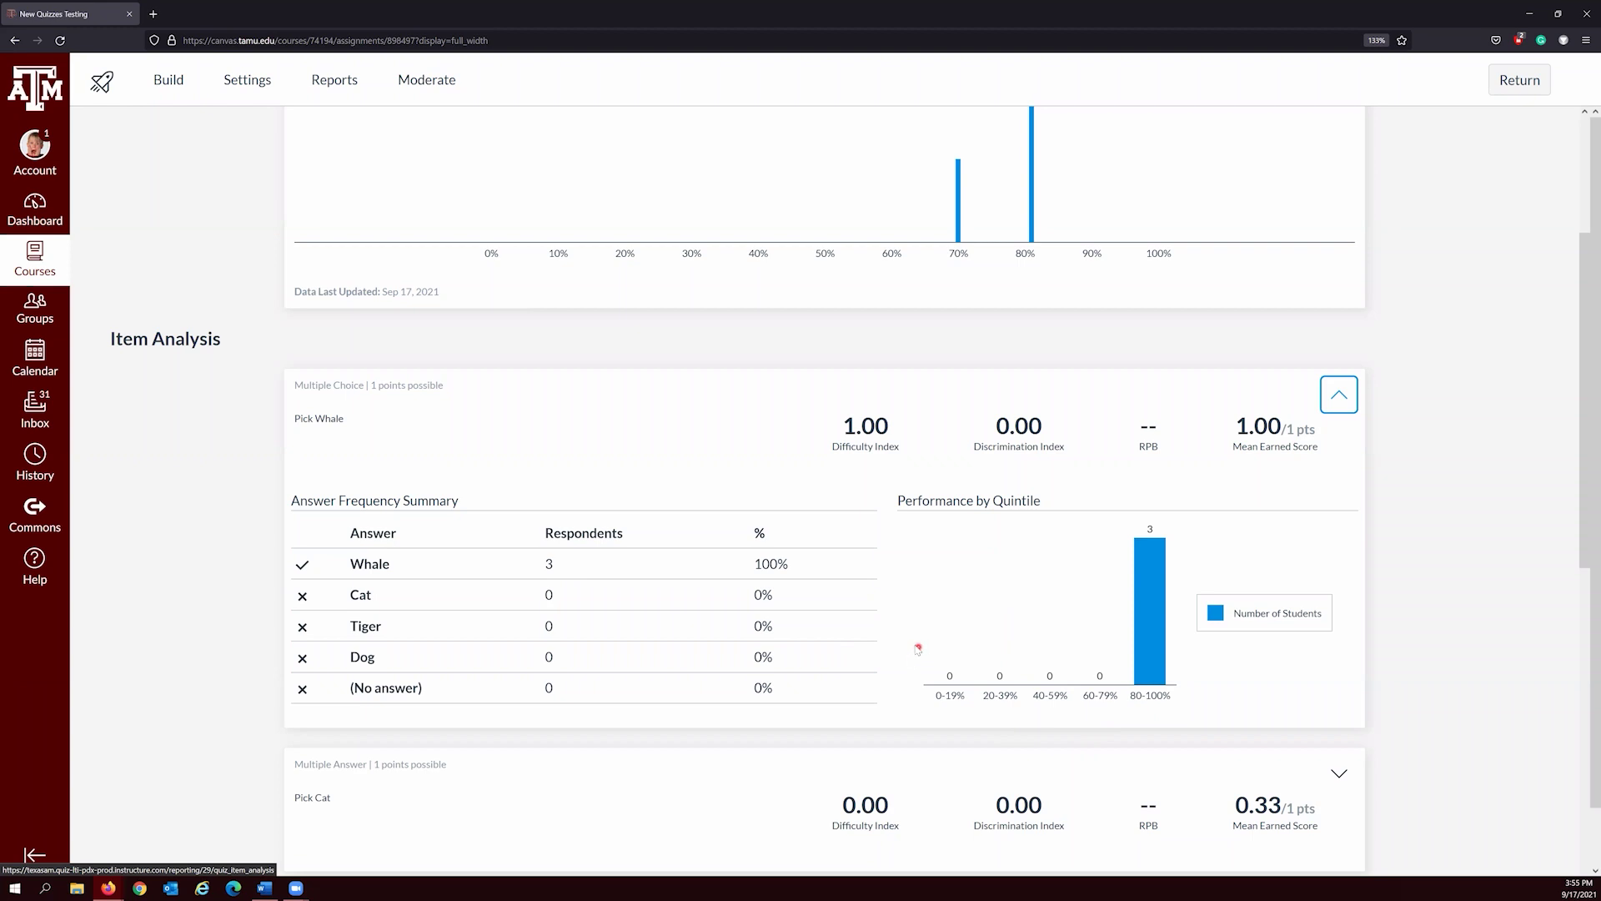
scroll(788, 642, "up", 1)
scroll(784, 644, "up", 3)
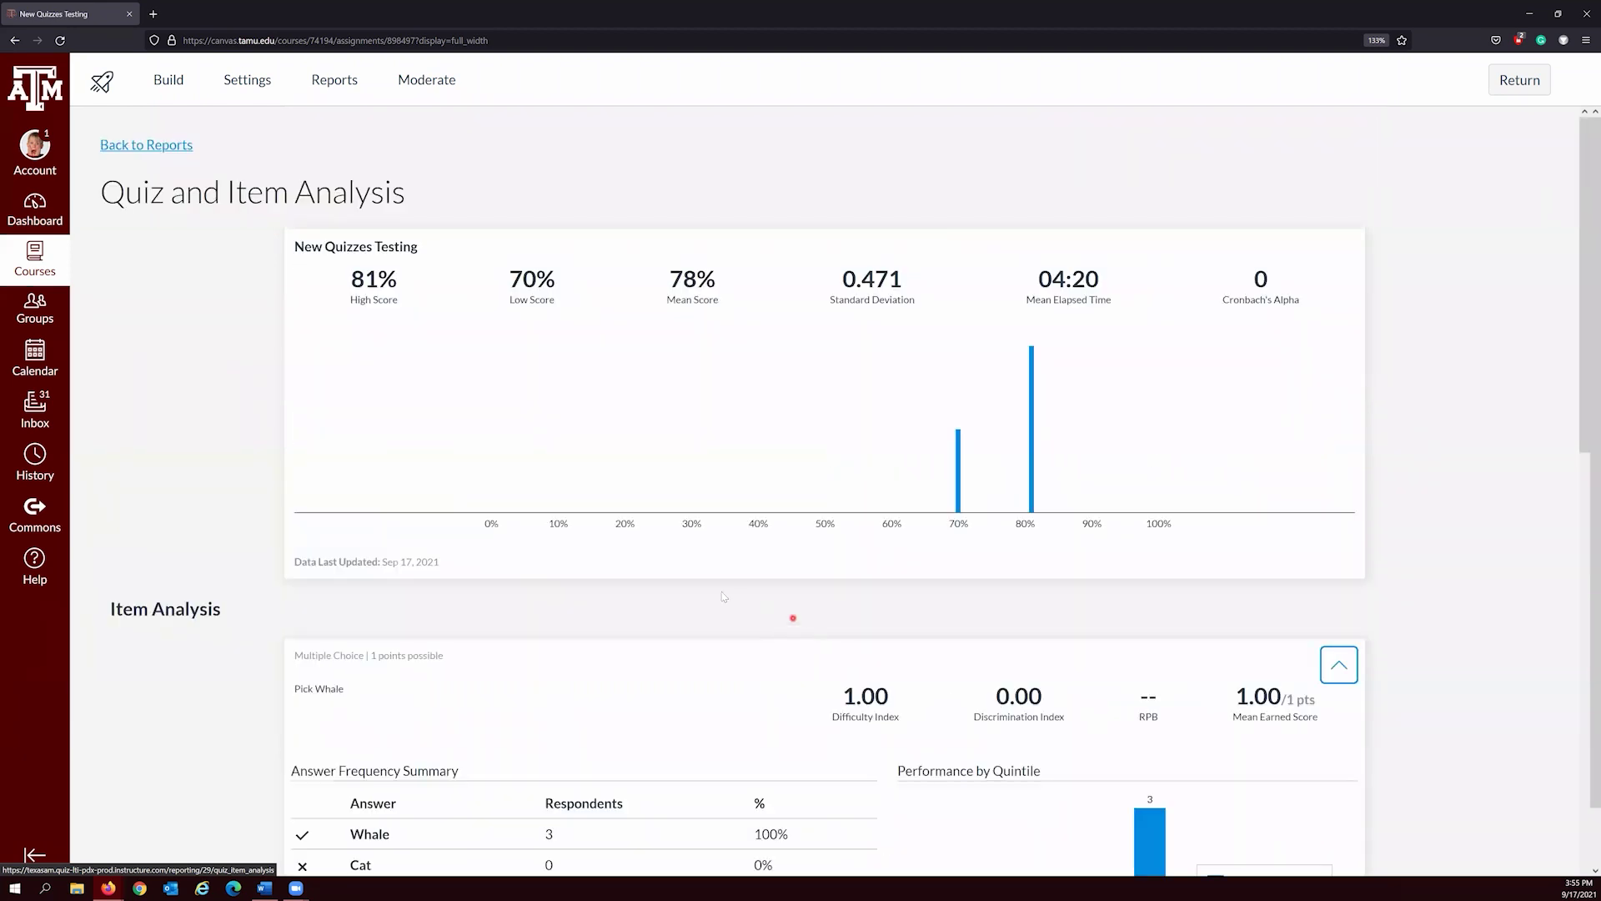
Open the first listed student's quiz attempt for moderation and review the answers to the first questions
left_click(424, 81)
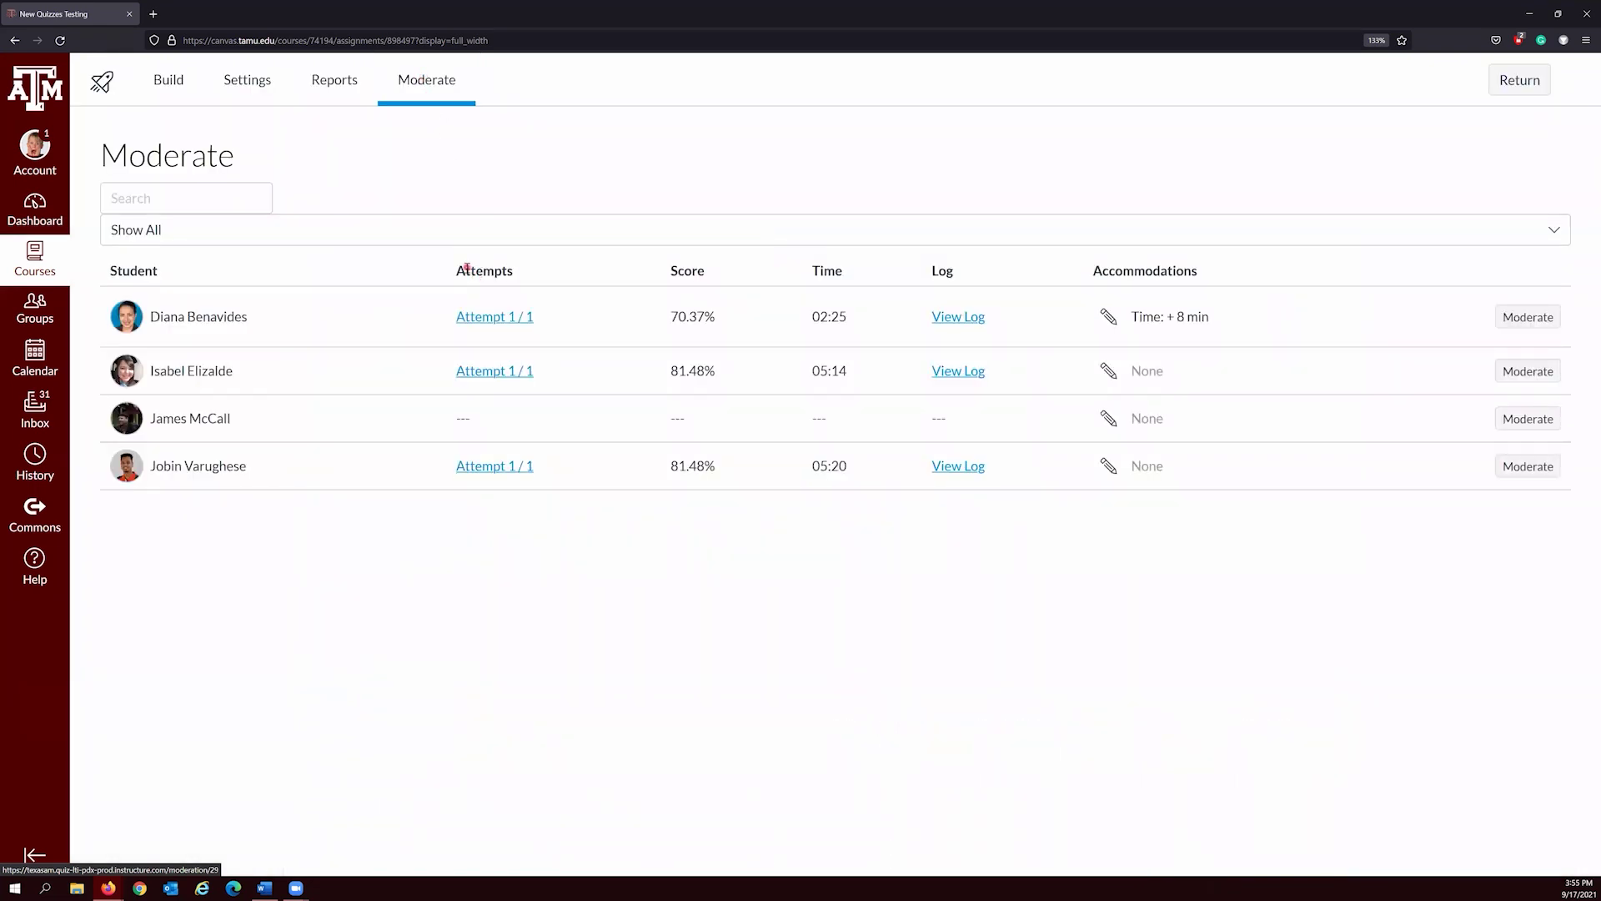
left_click(491, 319)
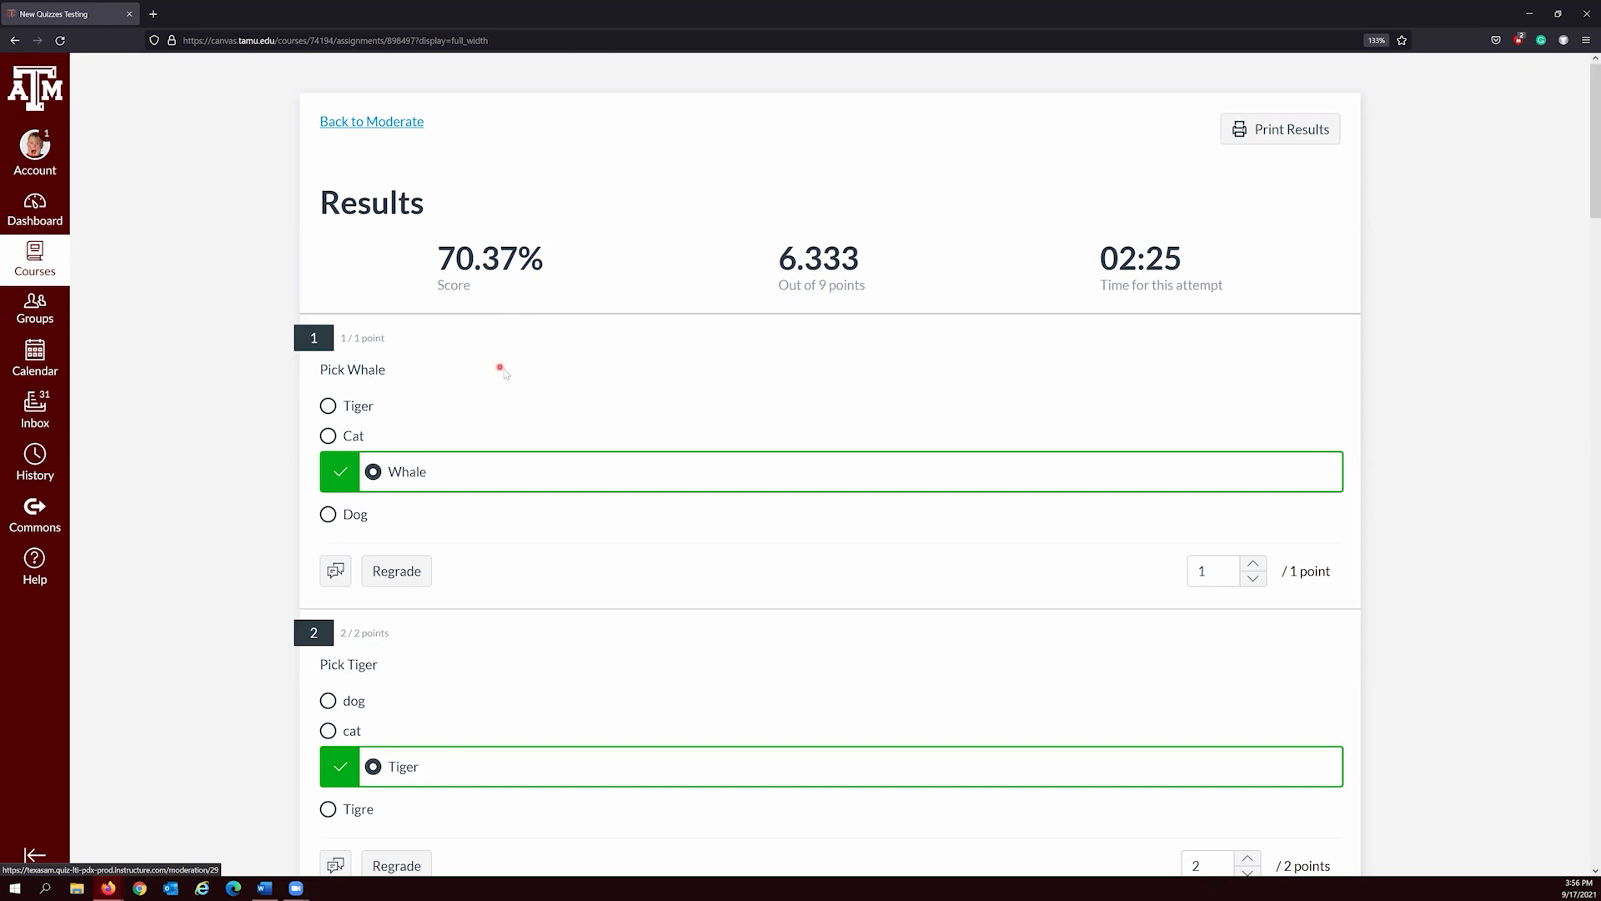
scroll(503, 370, "down", 3)
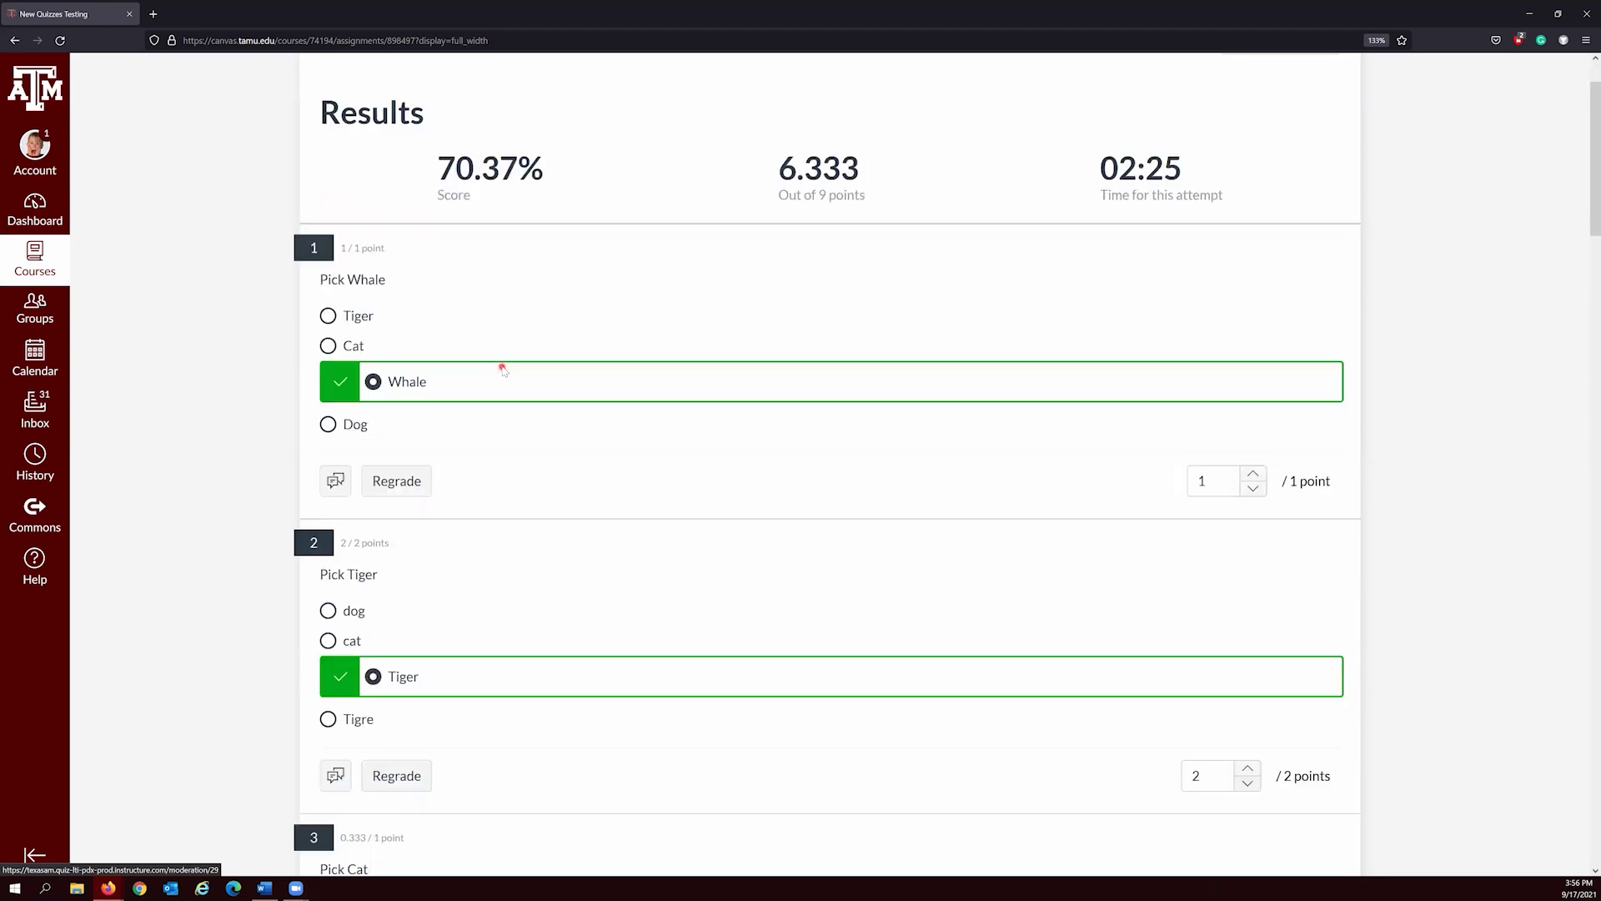
scroll(500, 364, "down", 2)
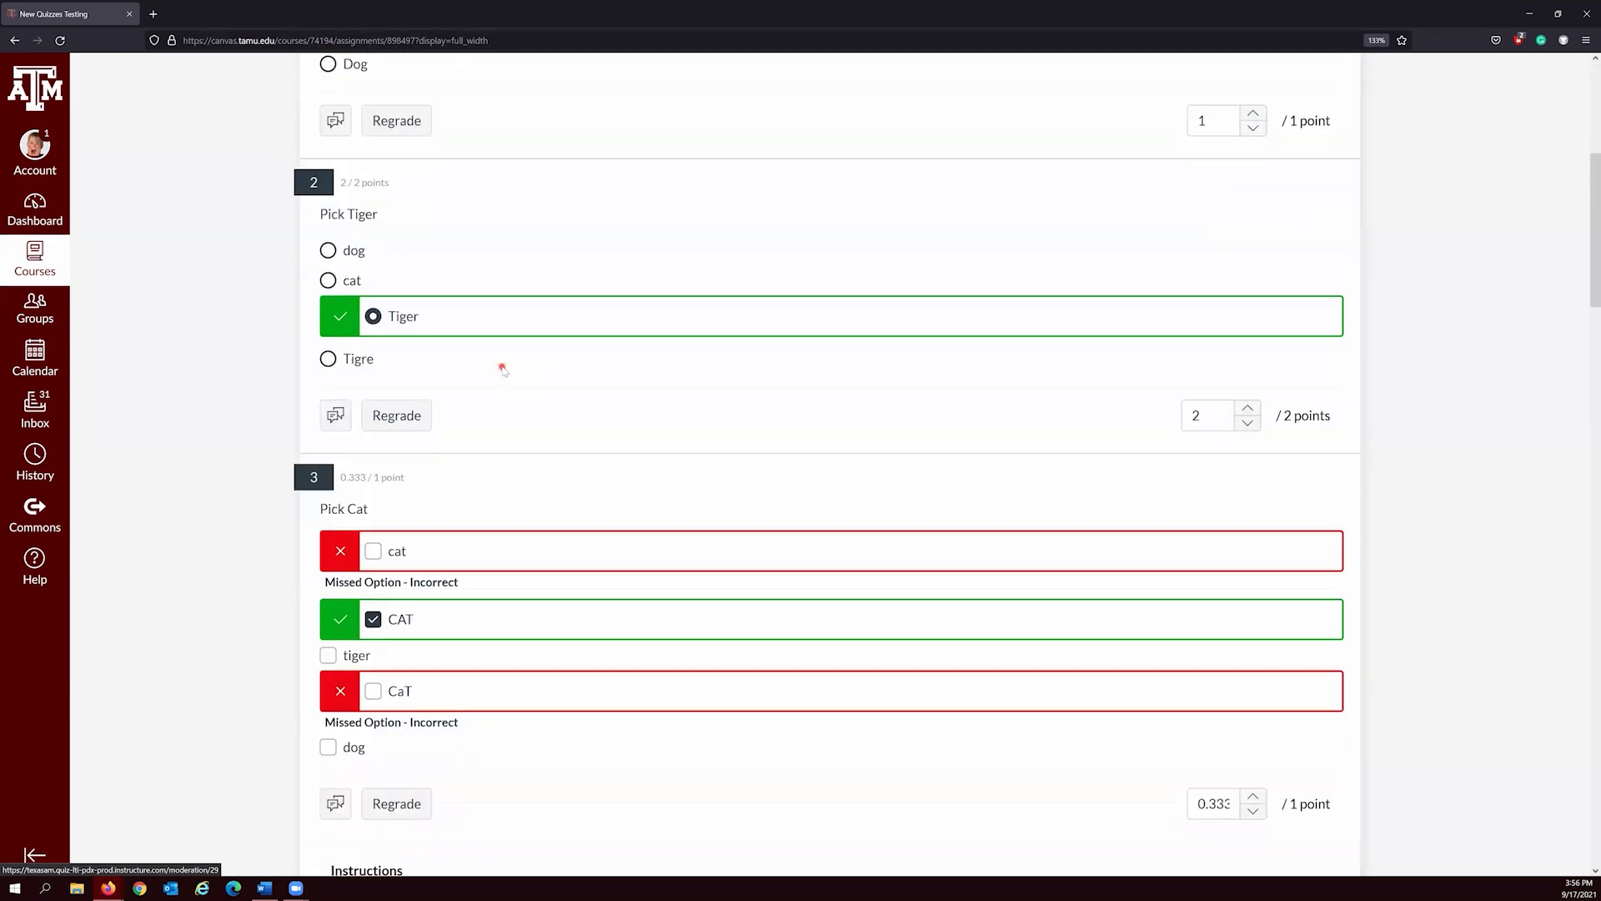
Regrade the Pick Whale question with Dog as the correct answer, awarding points for the correct answer only
scroll(500, 364, "up", 2)
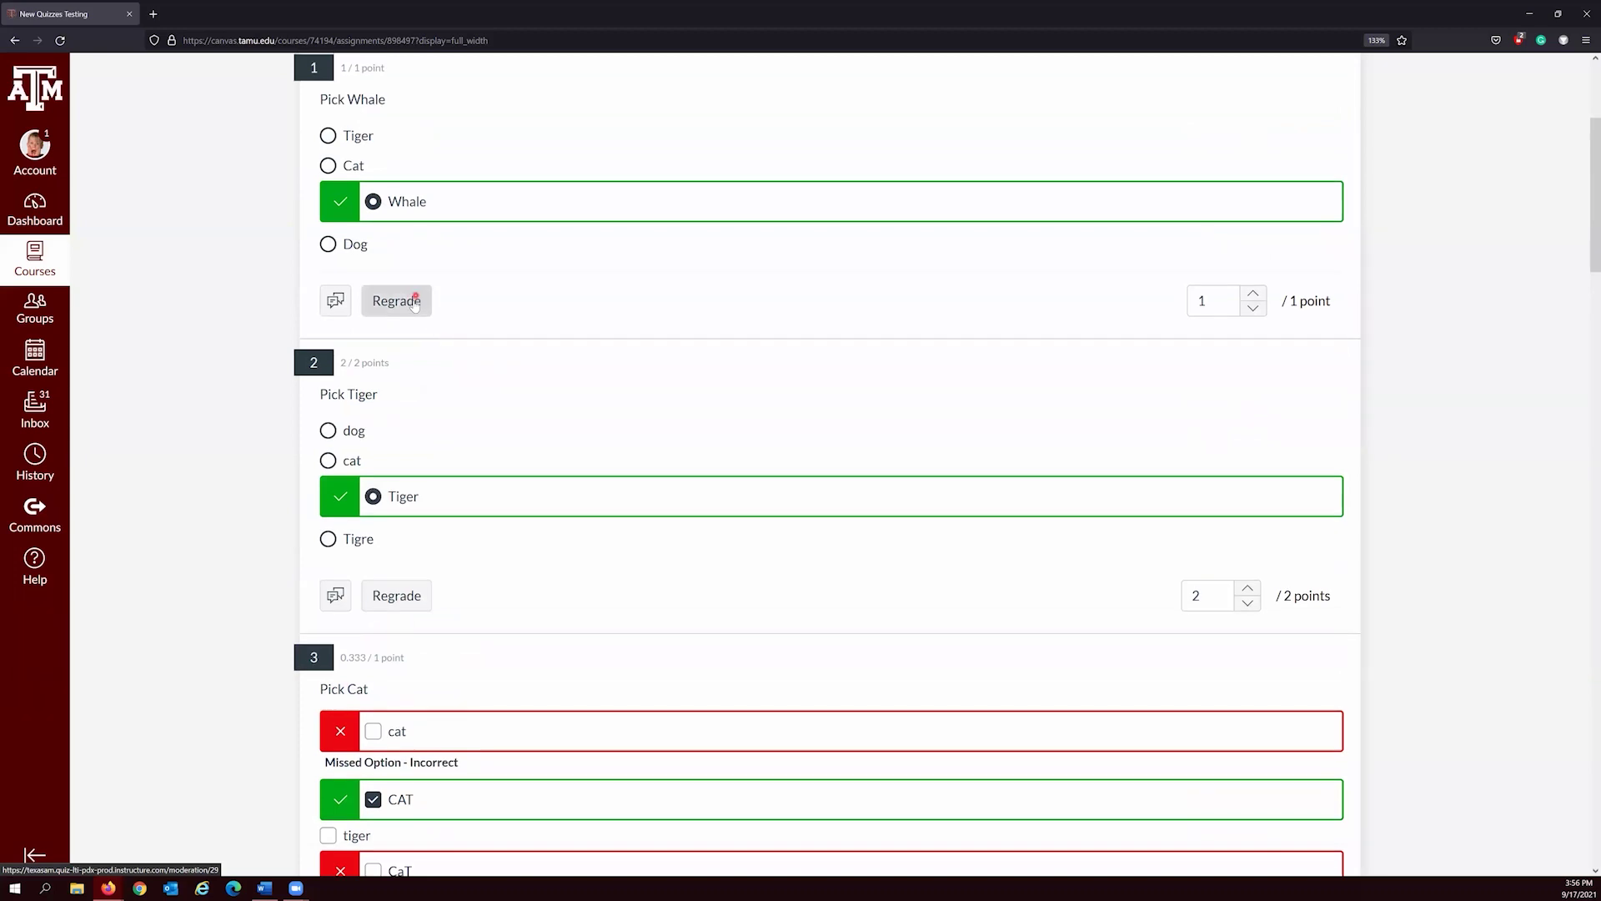
scroll(409, 394, "up", 1)
left_click(409, 392)
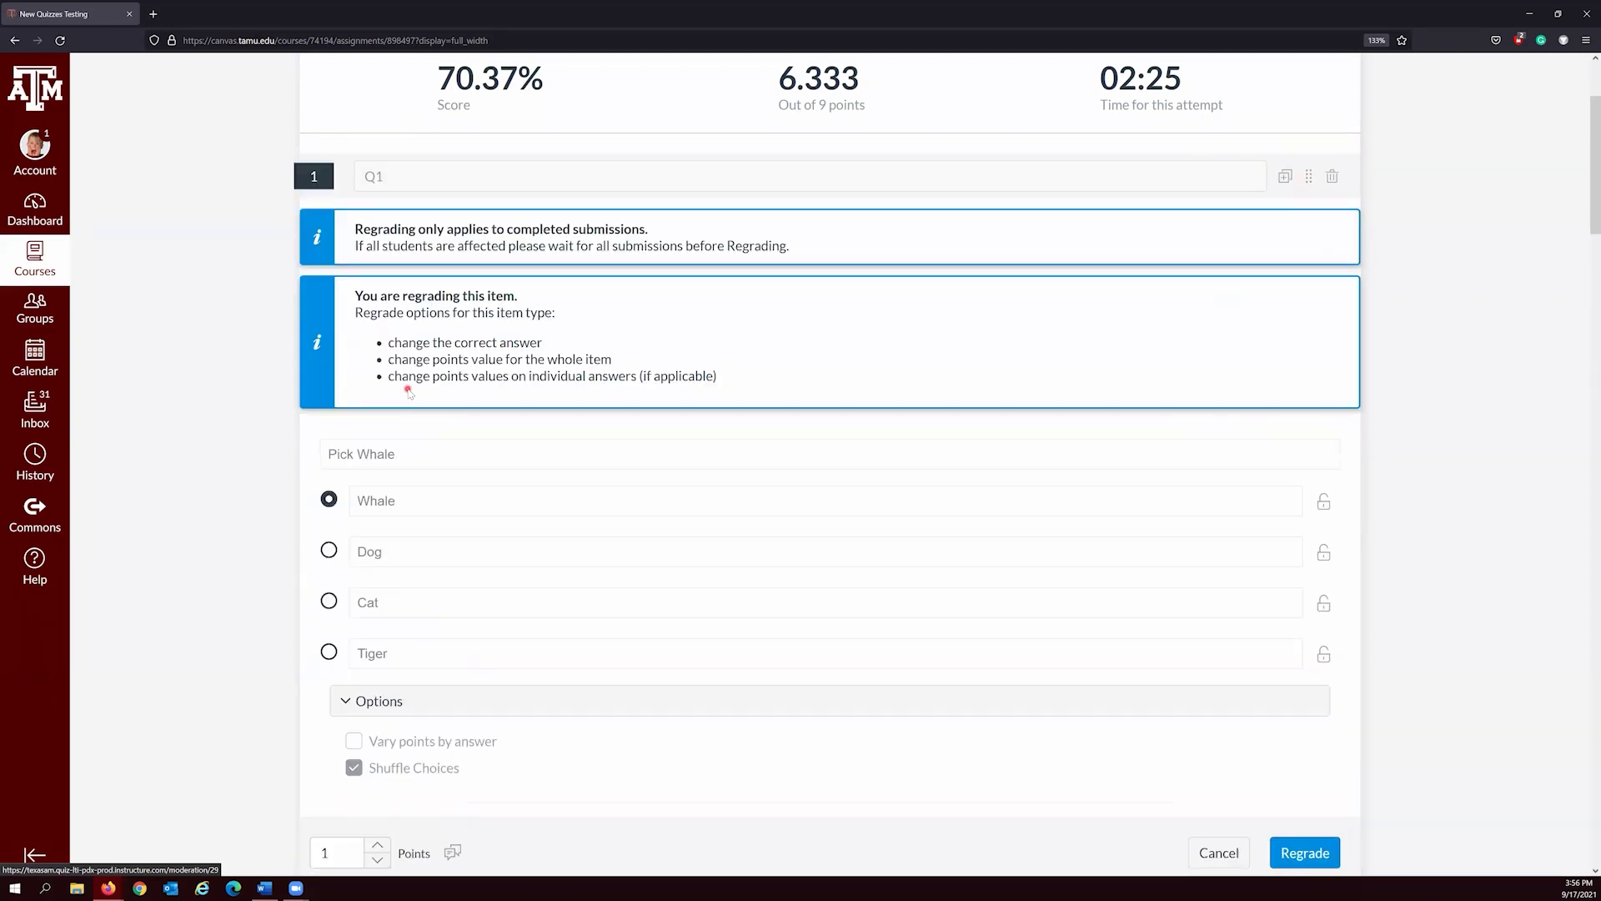
scroll(425, 390, "down", 1)
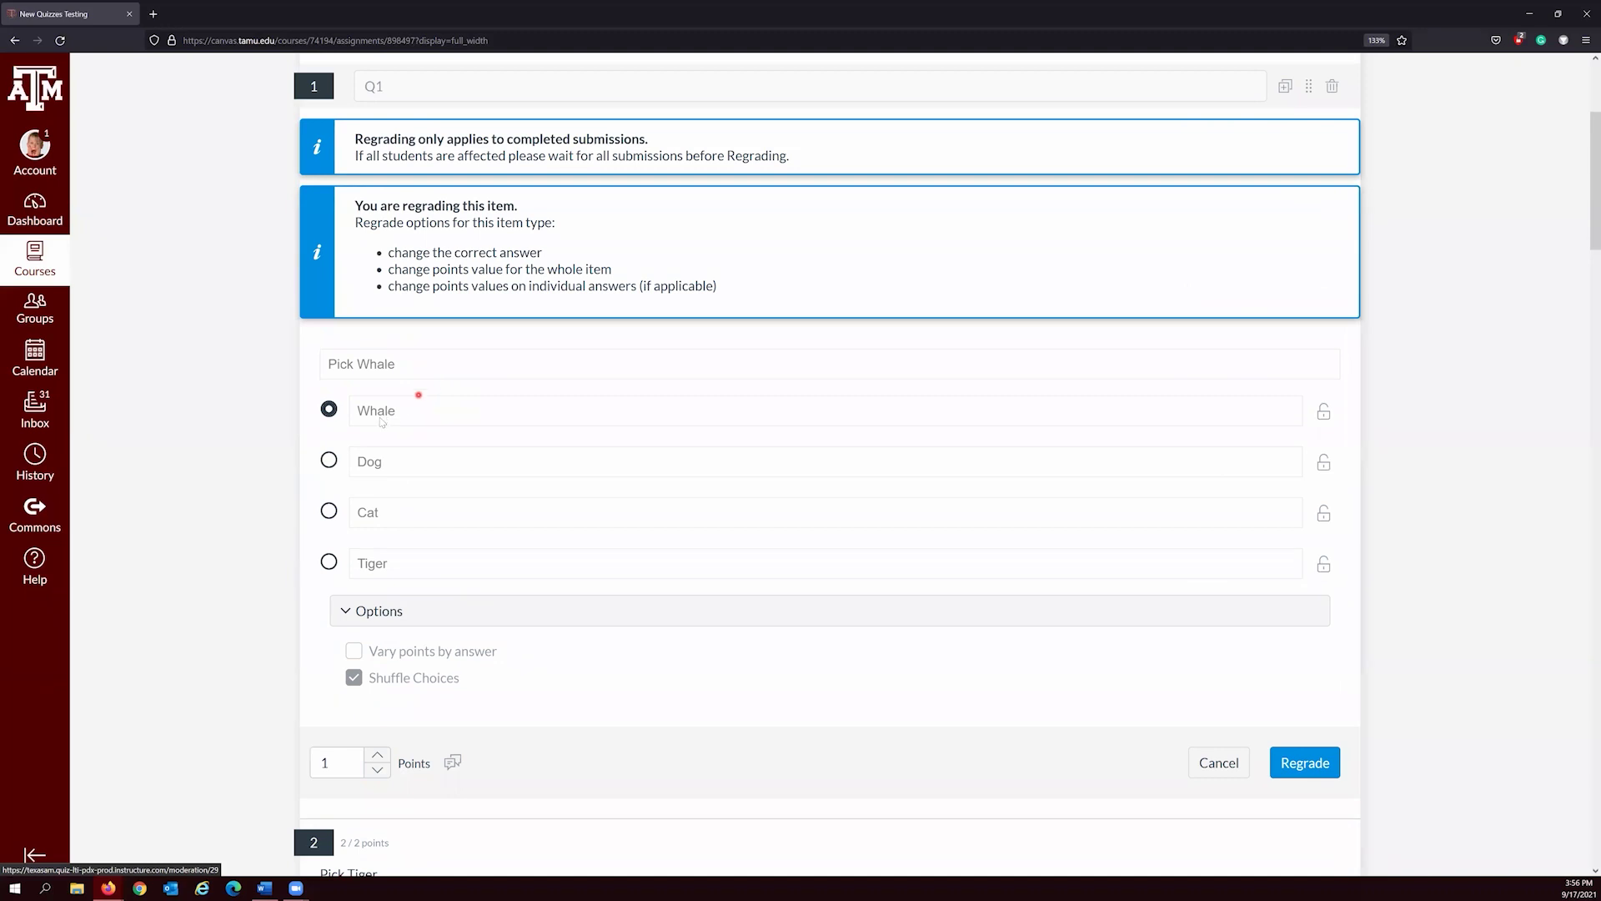
left_click(329, 462)
left_click(1307, 765)
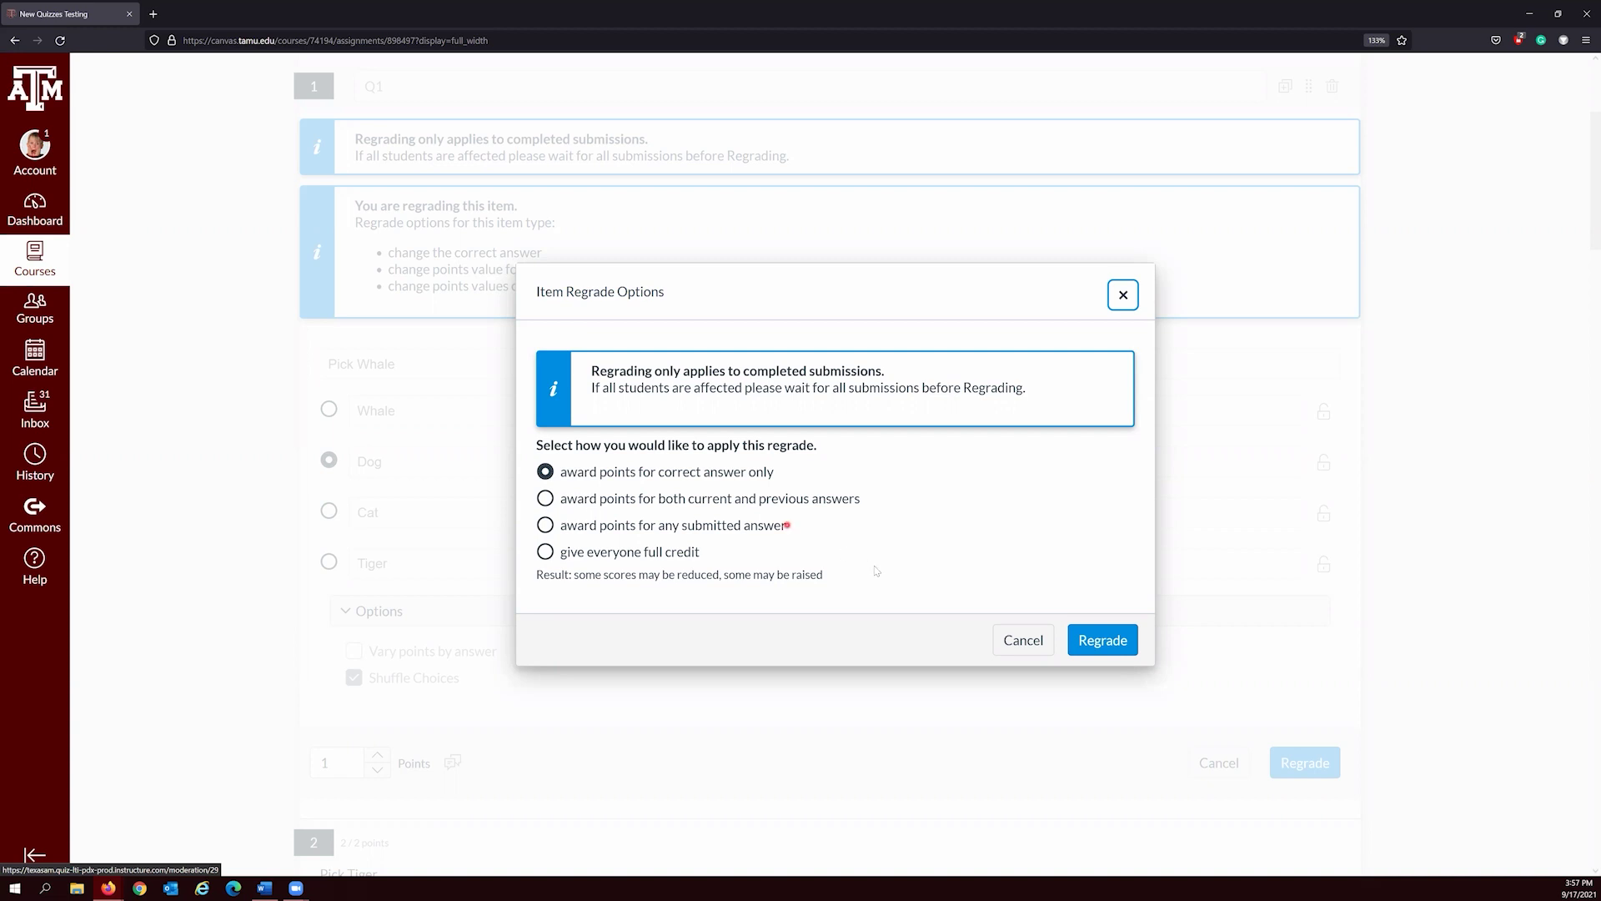
left_click(1105, 639)
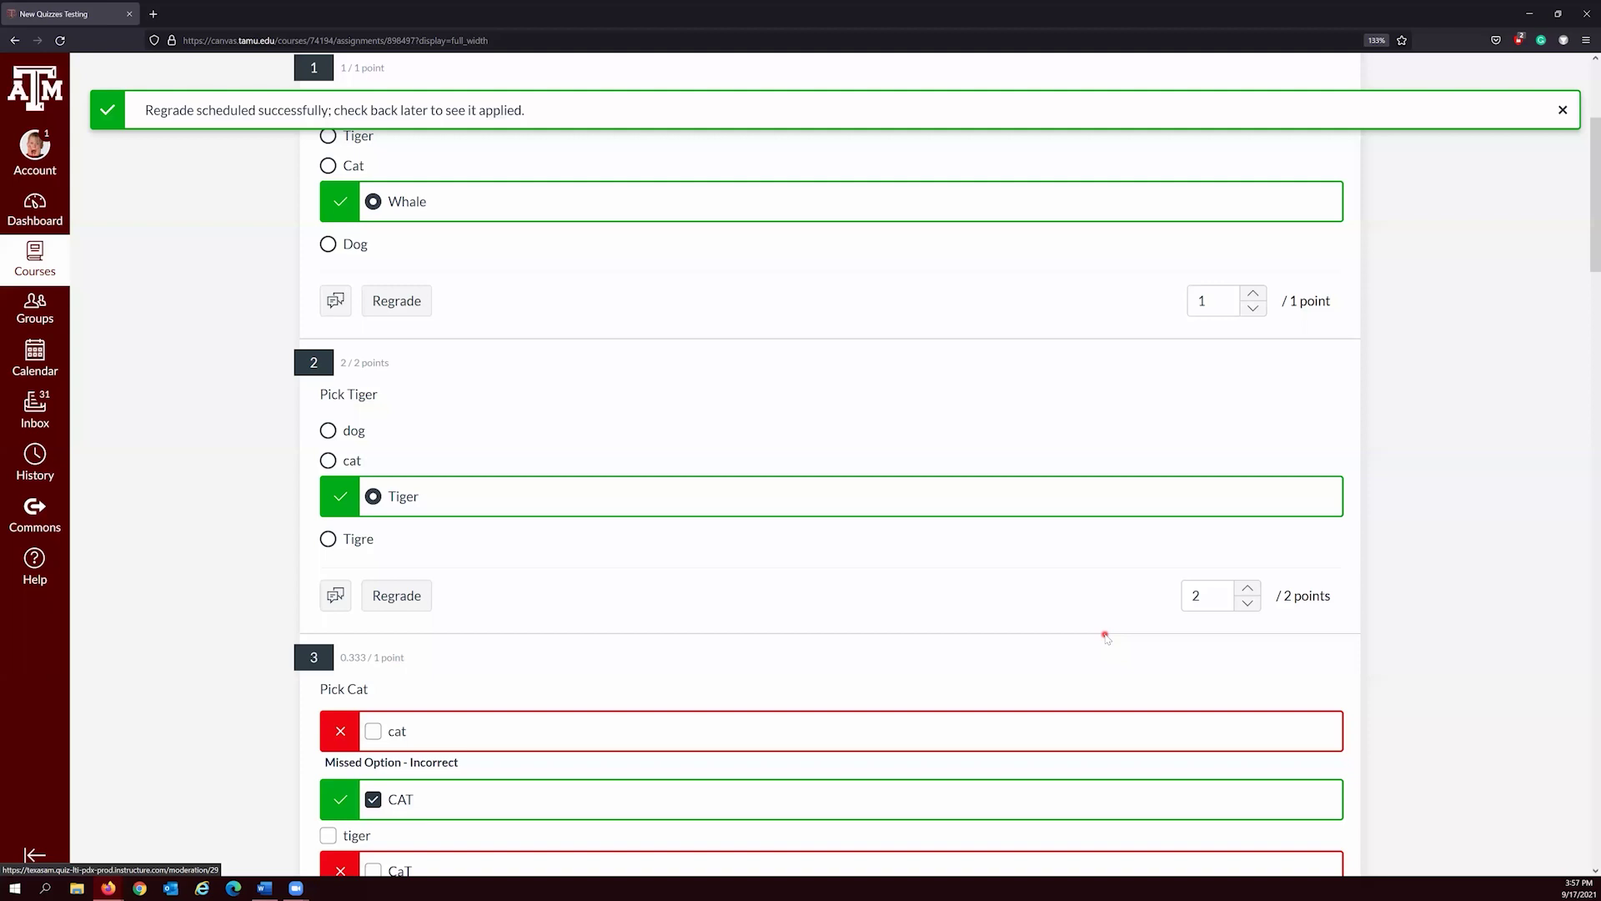
Review the attempt's results after the regrade and return through the moderation list to the course's quizzes
scroll(795, 539, "up", 1)
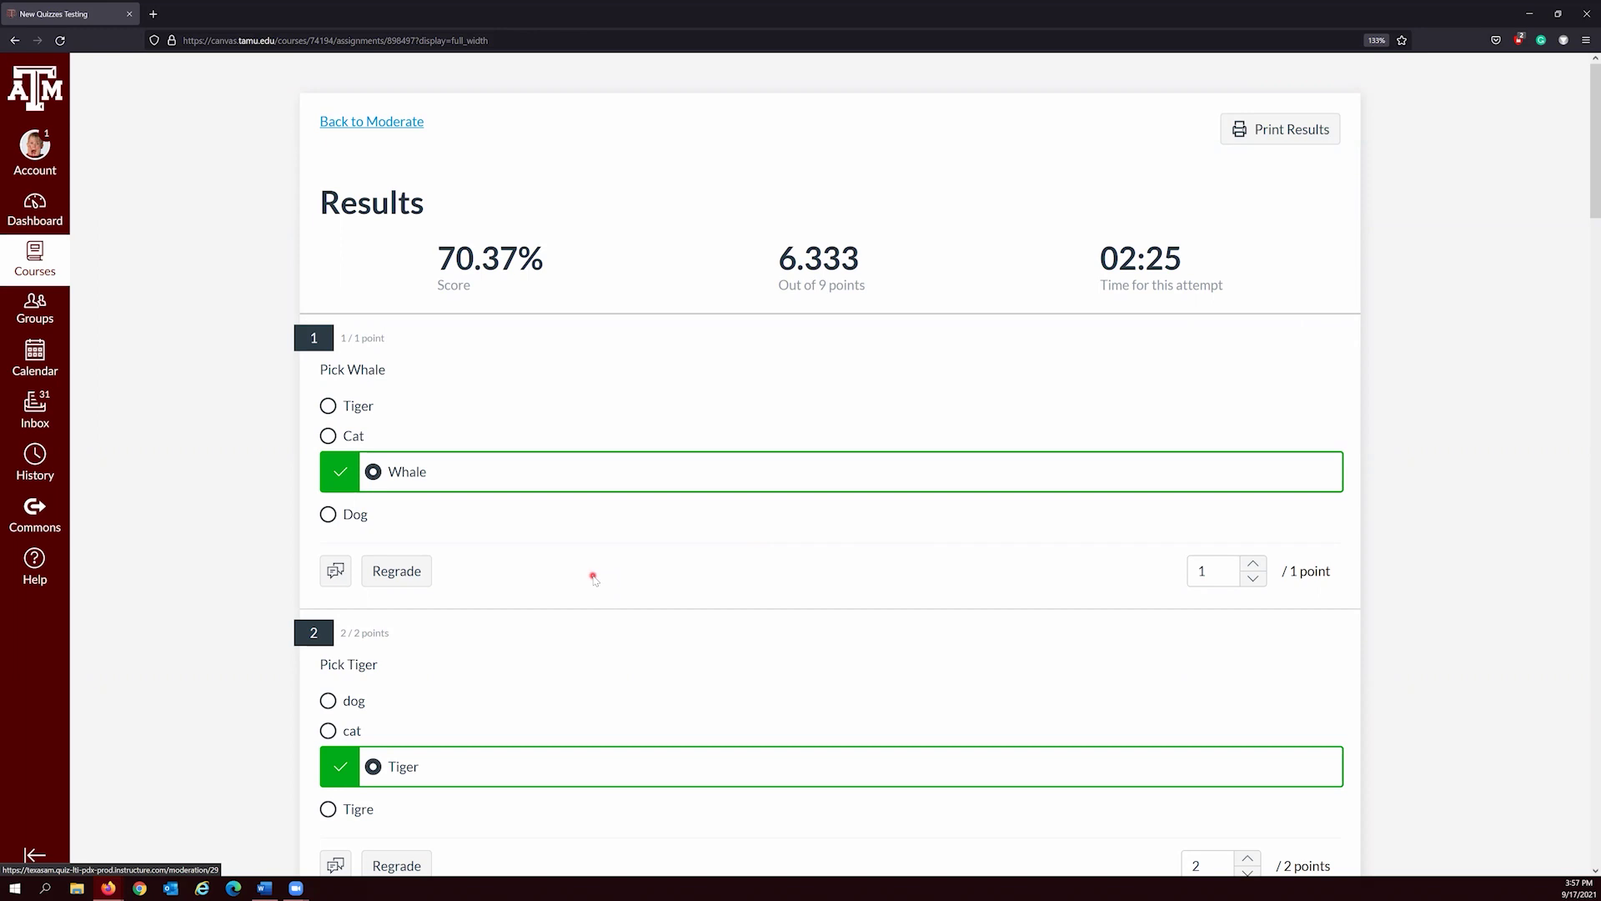
scroll(593, 577, "down", 5)
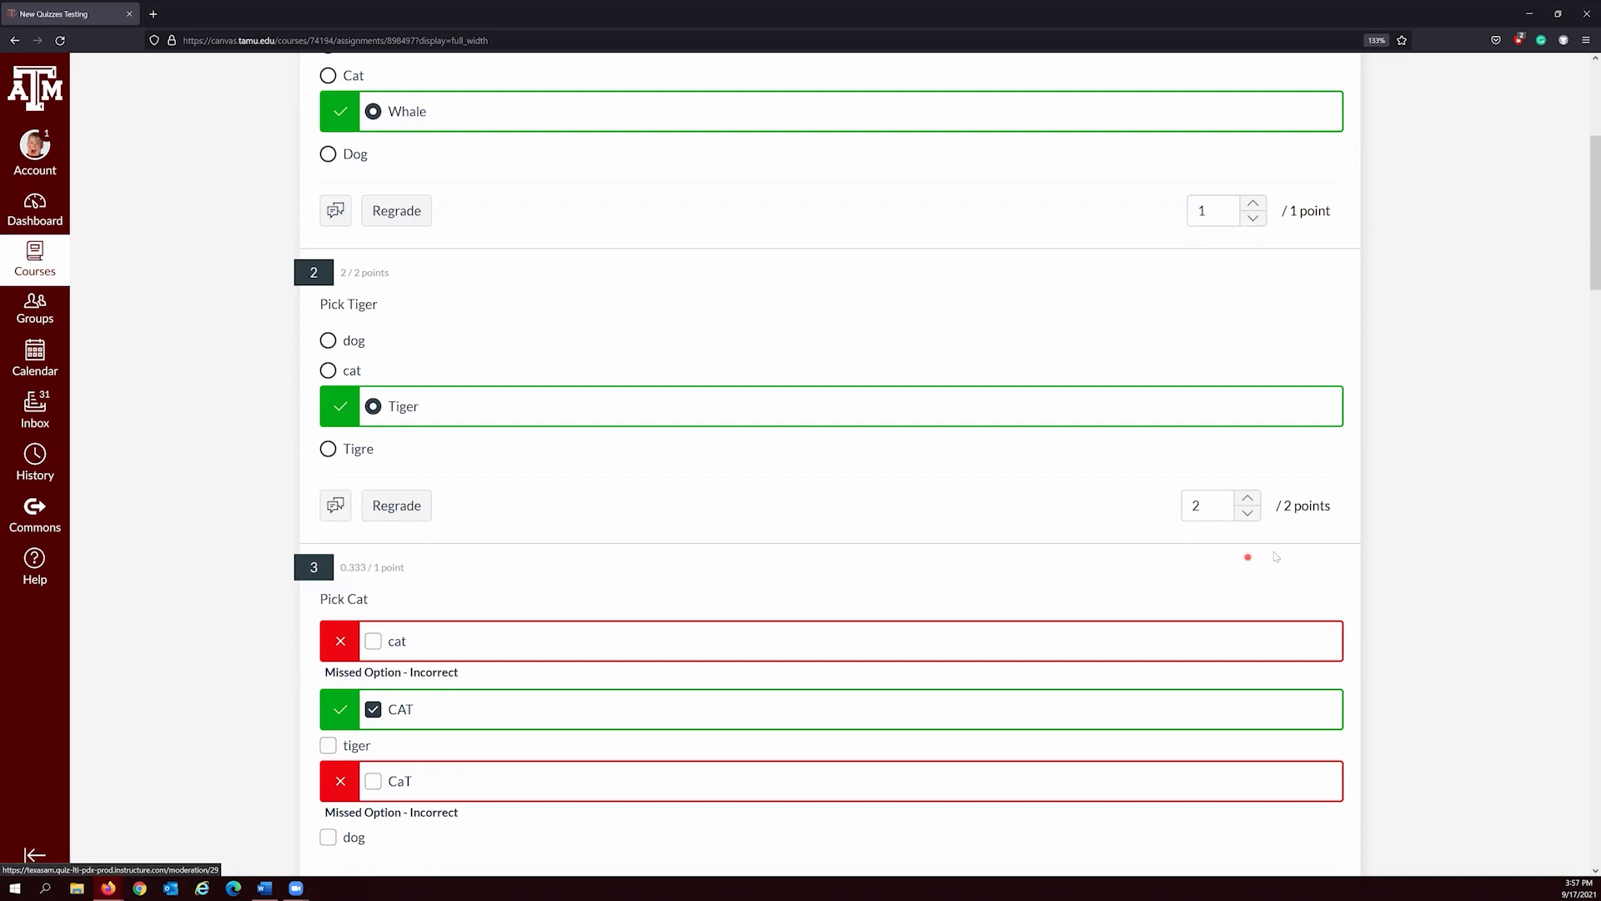
scroll(1274, 556, "up", 4)
scroll(1274, 556, "up", 1)
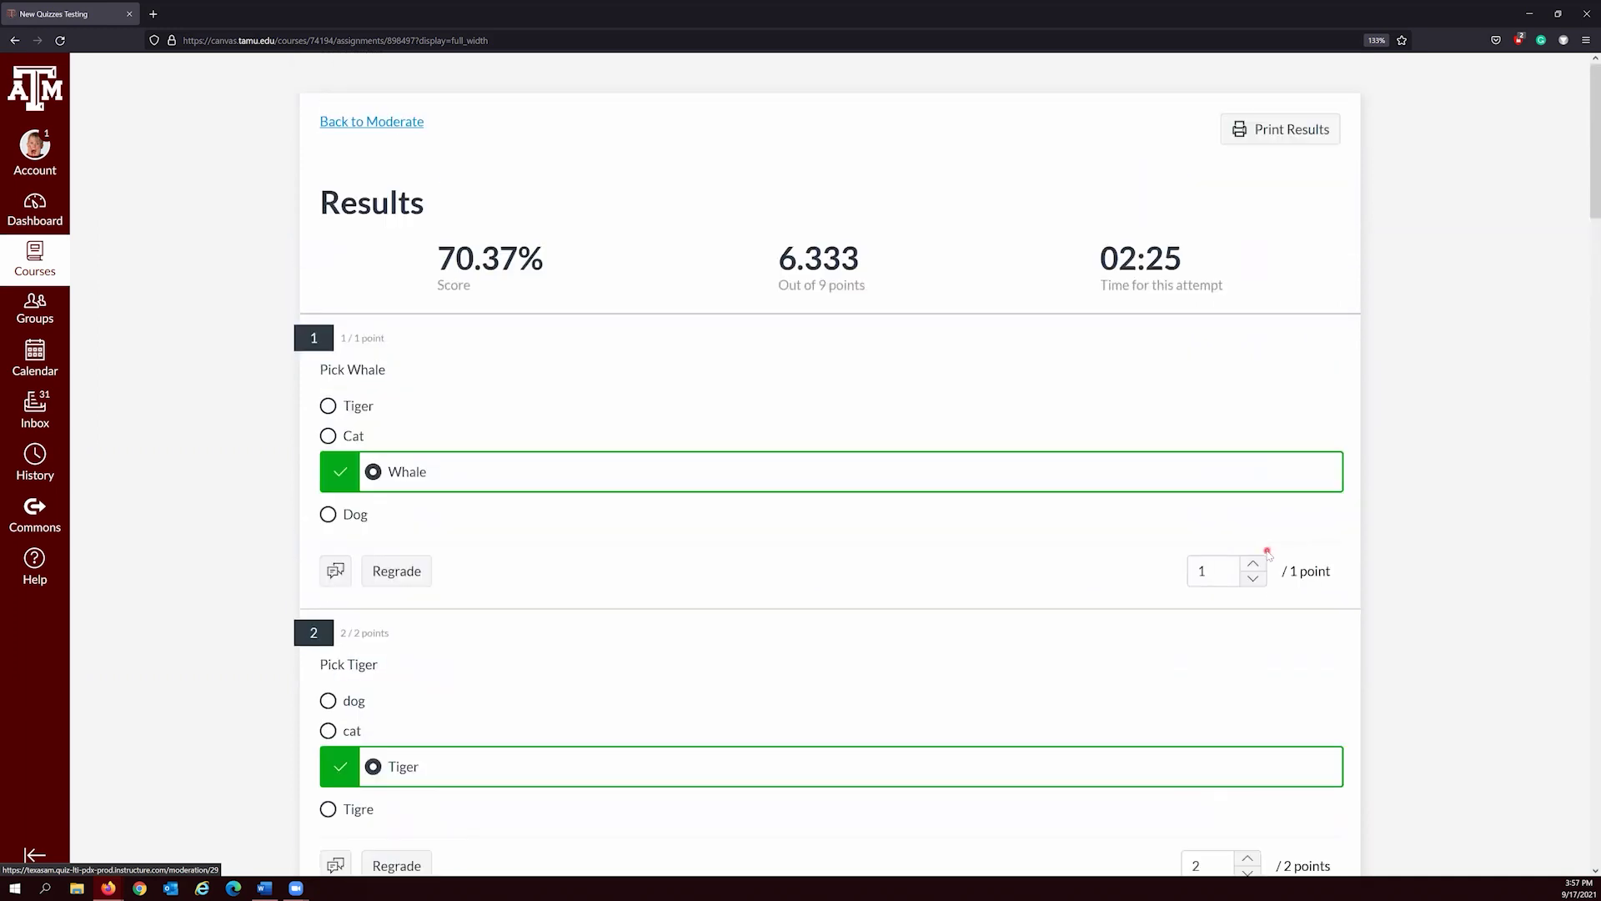
left_click(397, 125)
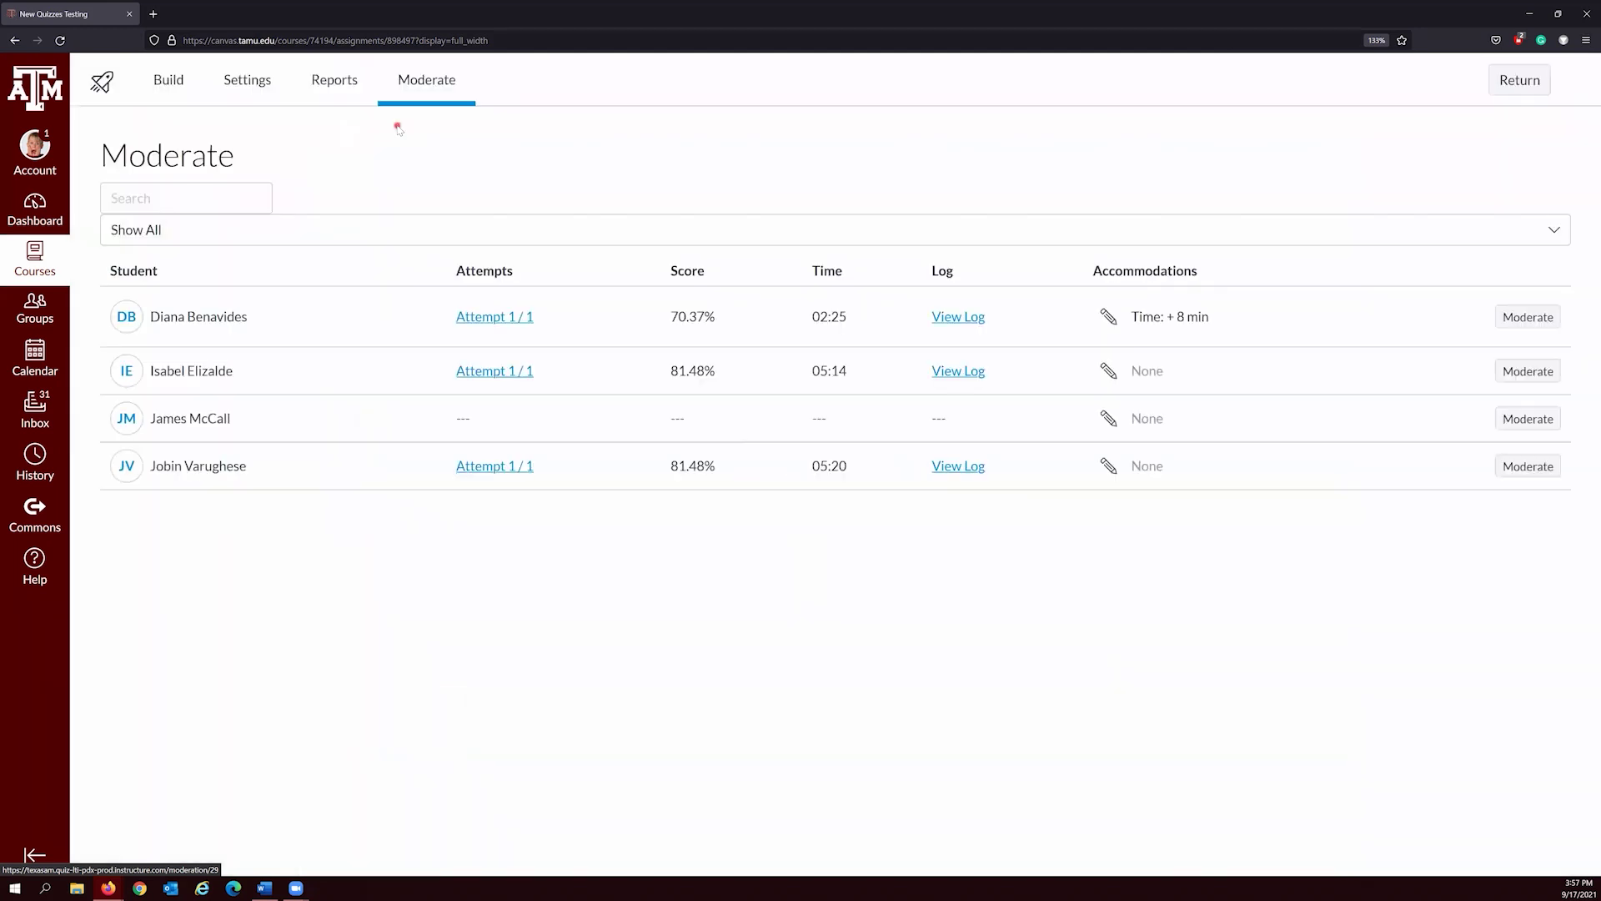
left_click(1531, 81)
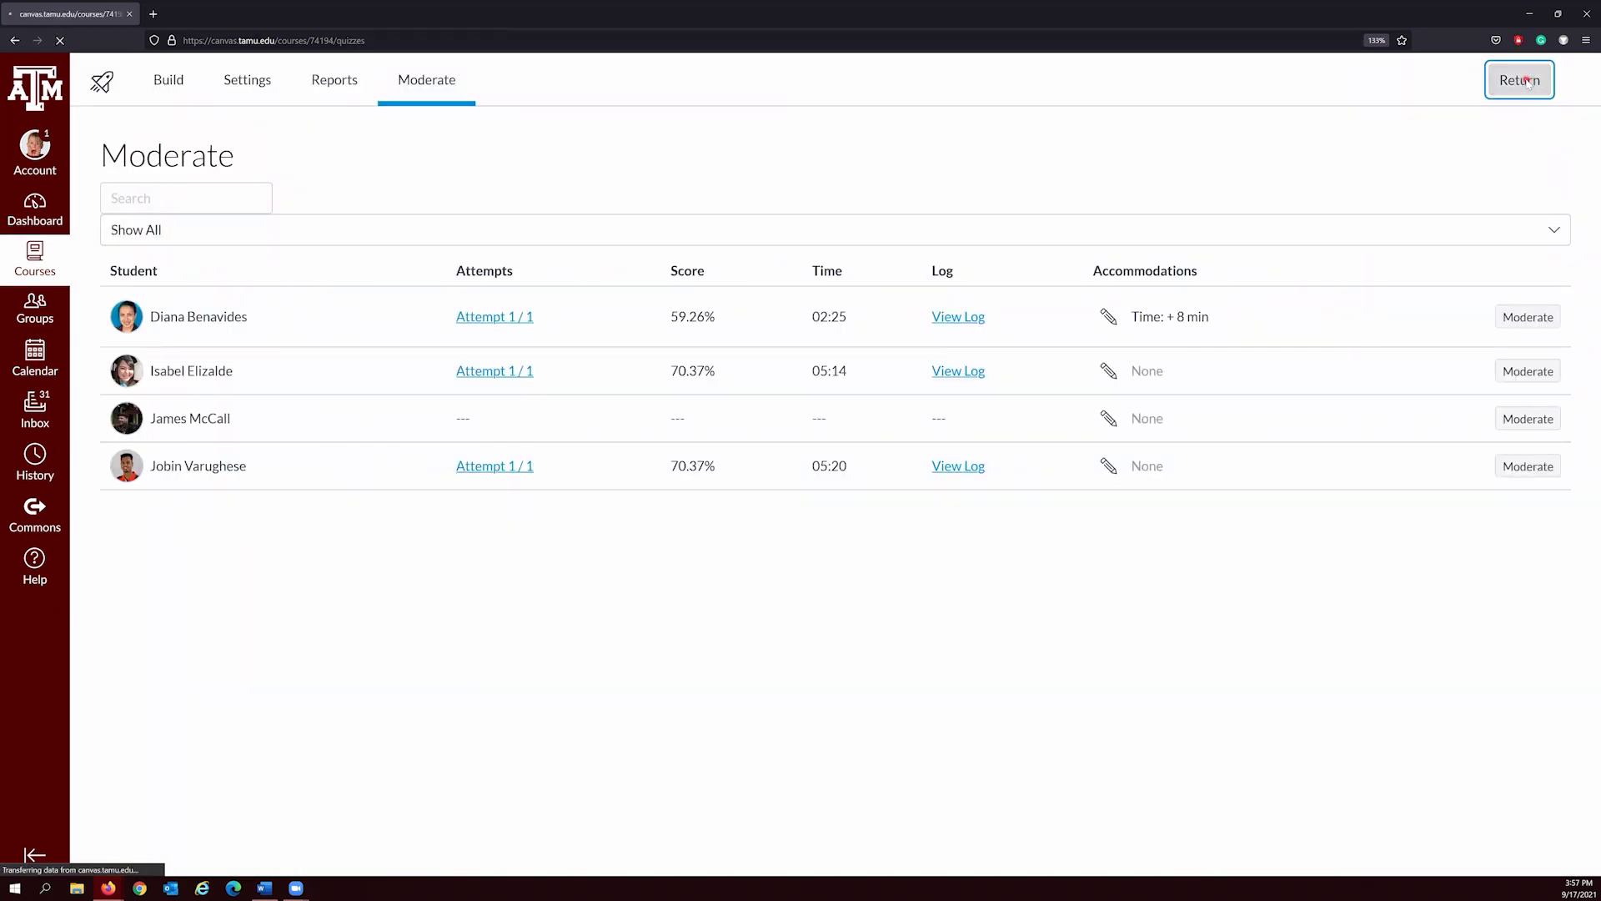